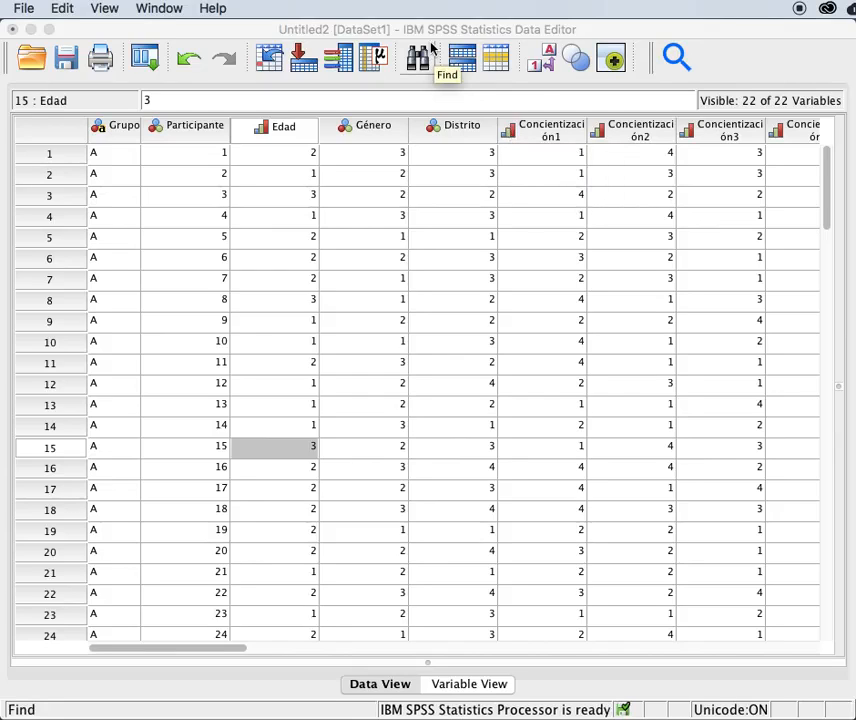
- Open the Crosstabs procedure of the descriptive statistics for the dataset
click(379, 29)
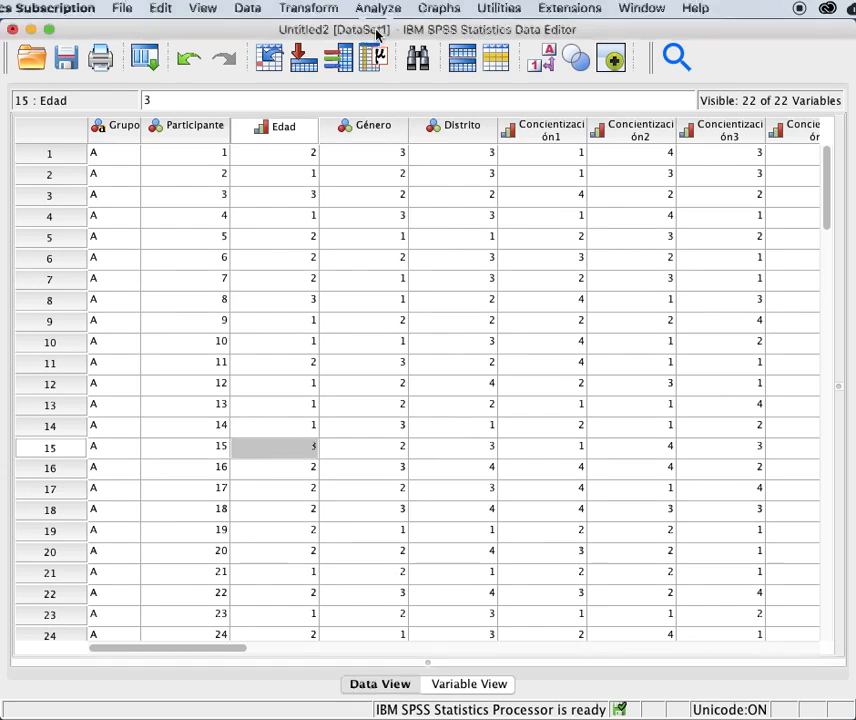
click(281, 222)
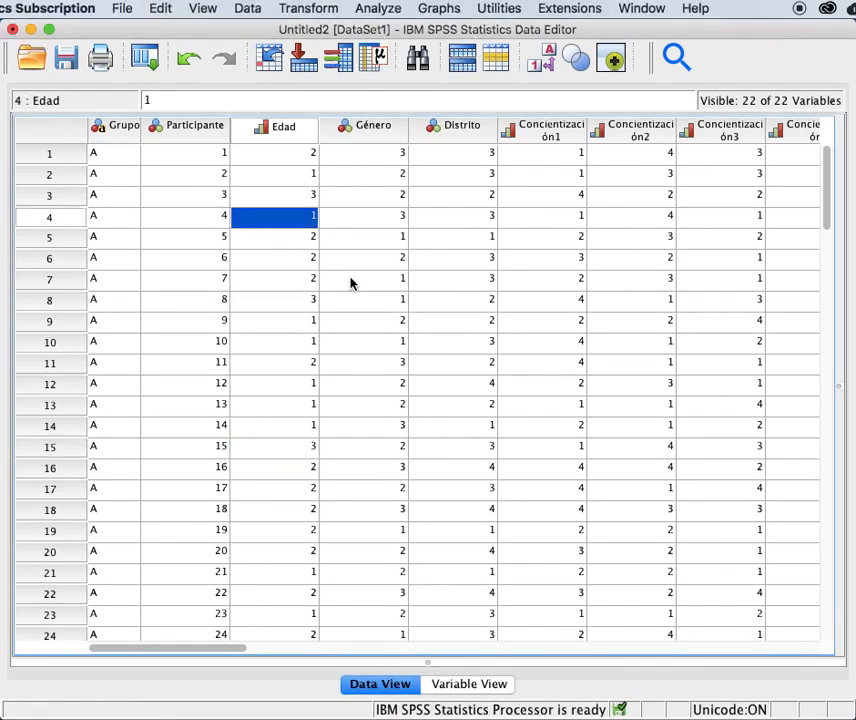
click(389, 12)
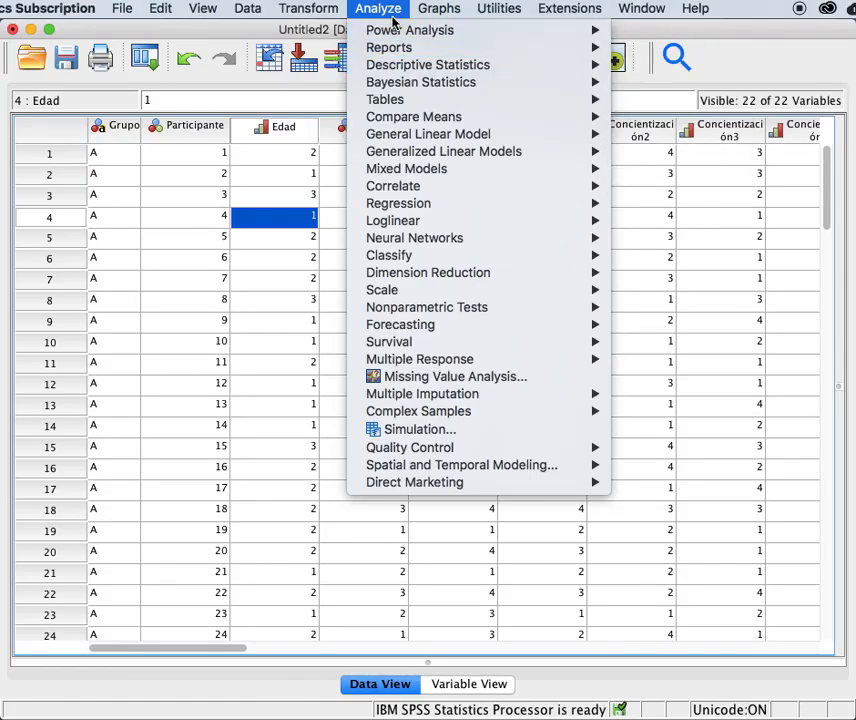
mouse_move(404, 66)
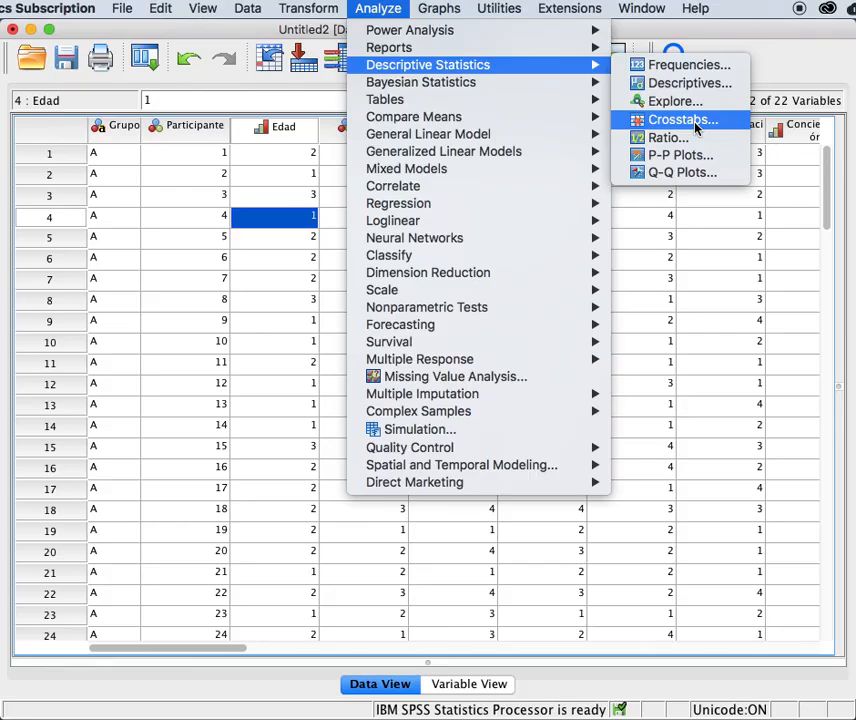
click(690, 120)
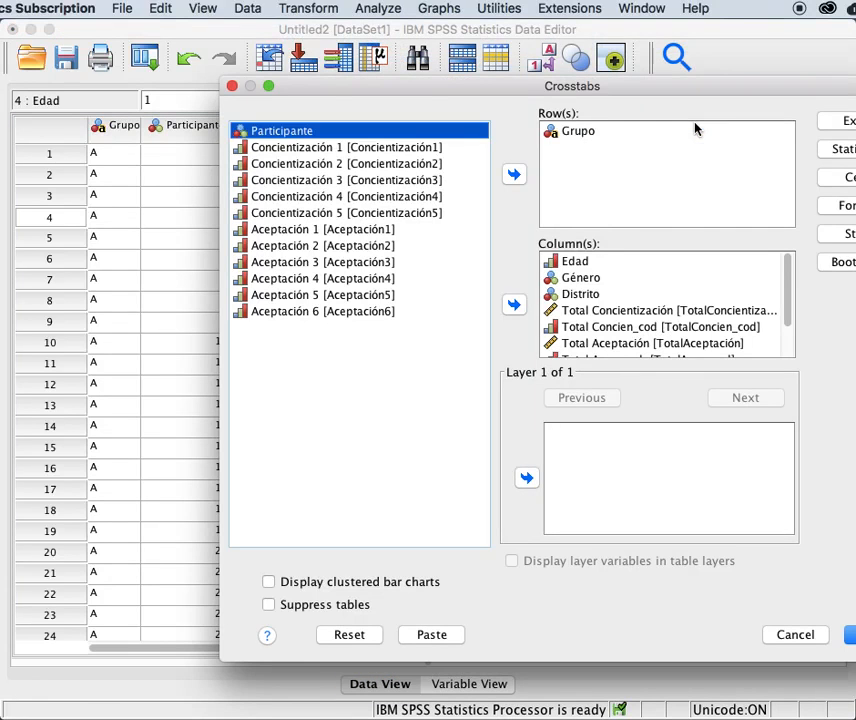
- Remove Grupo from the crosstab rows and Edad, Género and Distrito from the columns
click(562, 132)
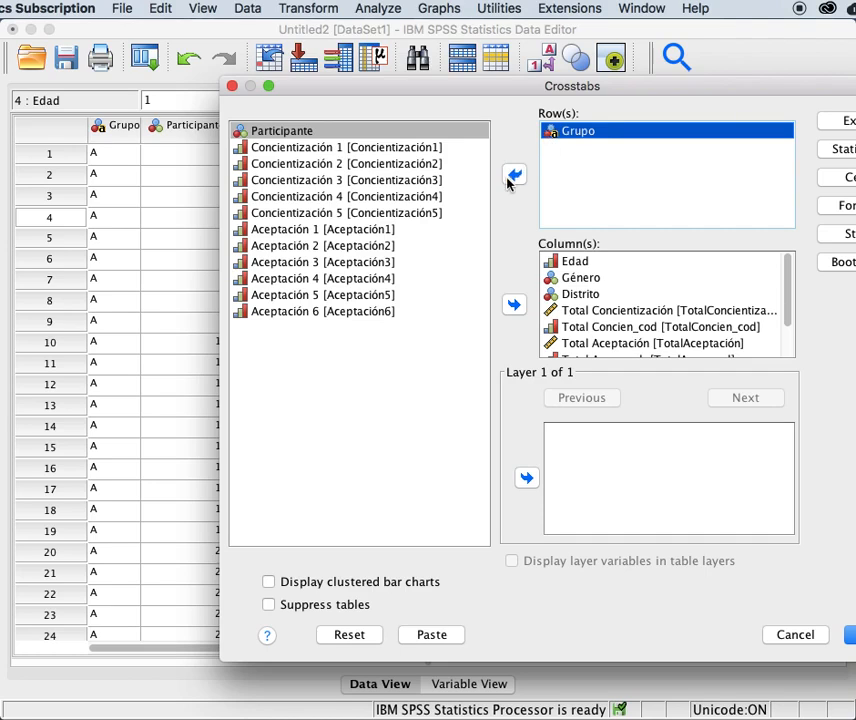
click(514, 176)
click(567, 262)
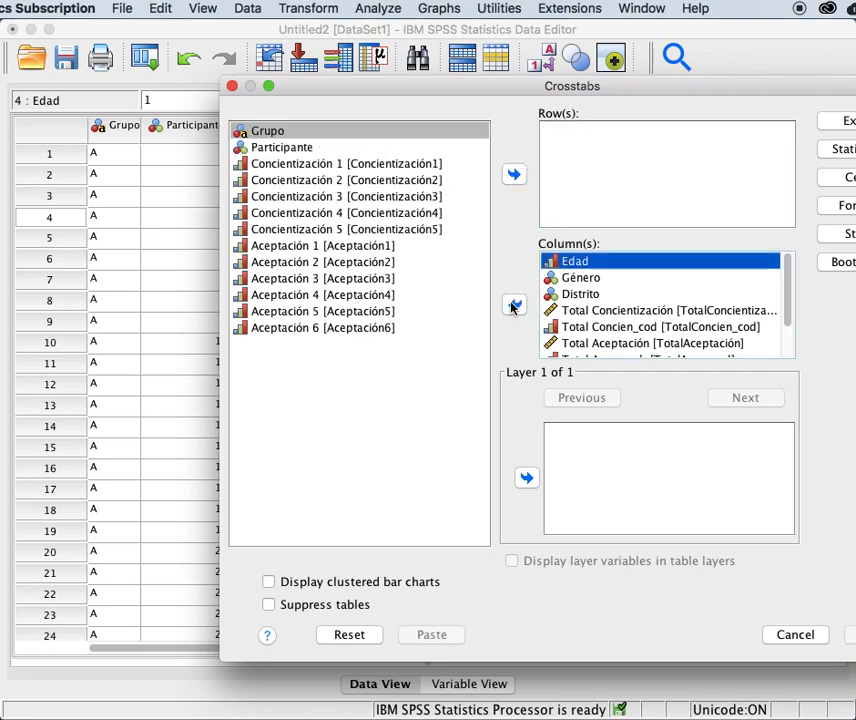
click(513, 304)
click(565, 262)
click(513, 304)
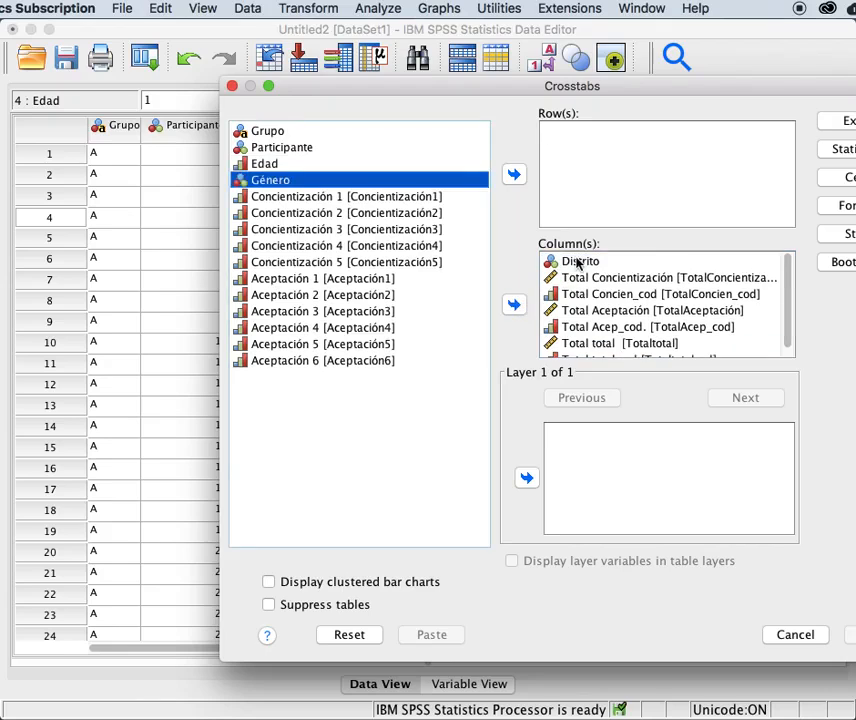
click(578, 262)
click(513, 304)
- Clear the remaining total variables, from Total Concientización through Total total cod, out of the crosstab columns
click(566, 262)
click(513, 304)
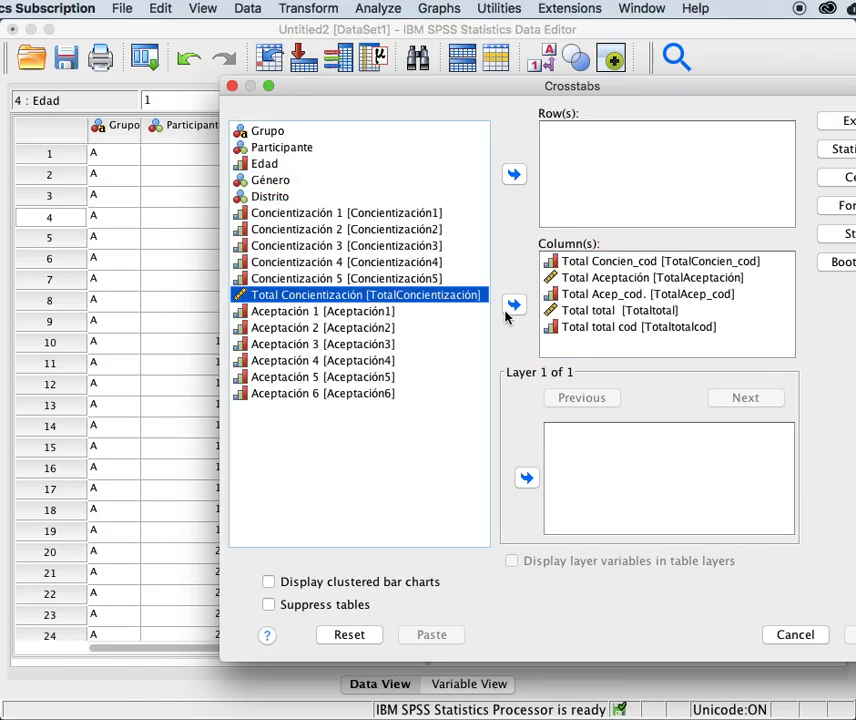
click(575, 262)
click(513, 304)
click(574, 262)
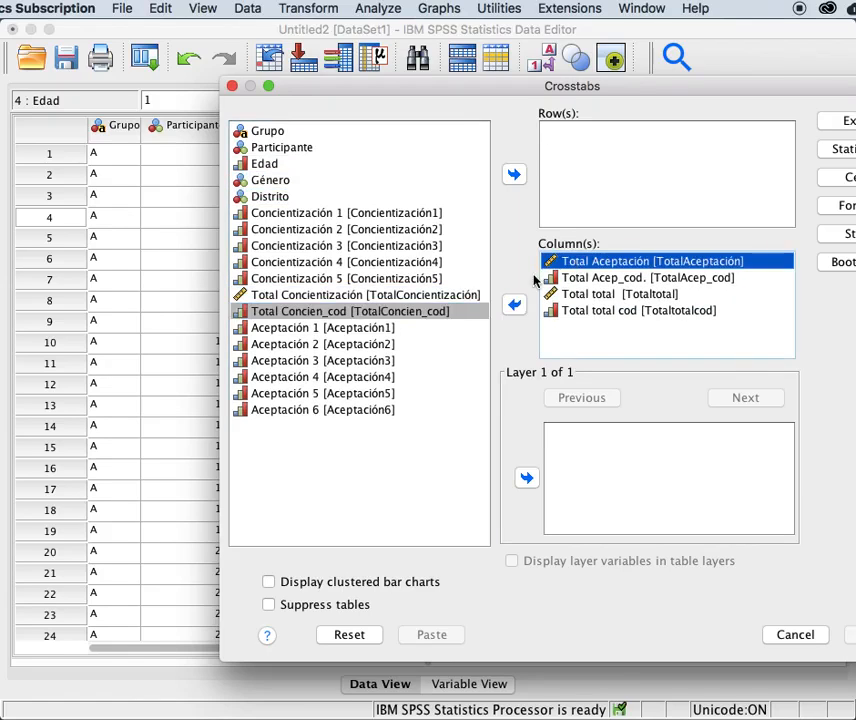
click(513, 304)
click(575, 278)
click(575, 262)
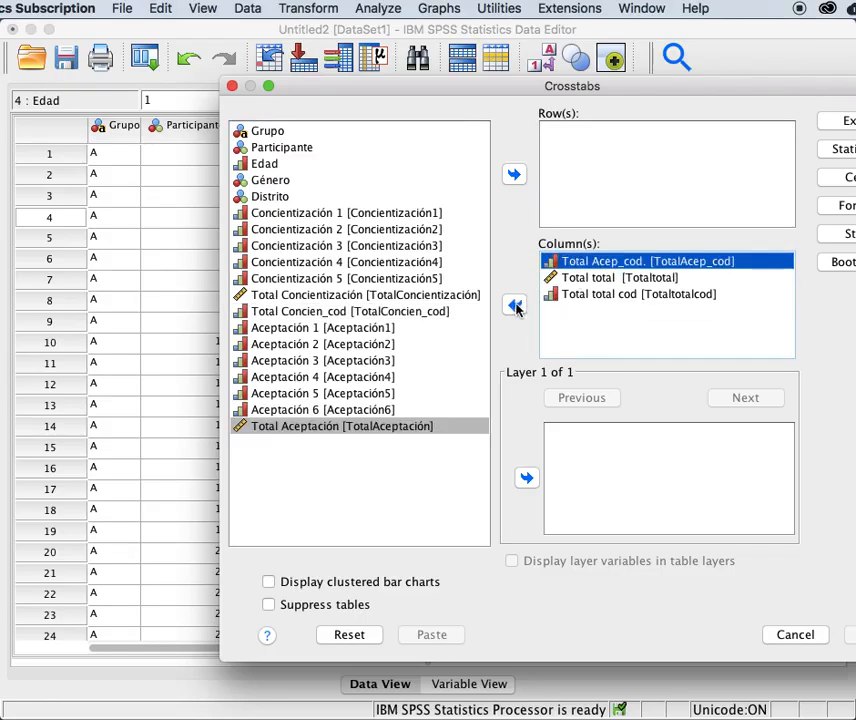
click(513, 304)
click(563, 262)
click(513, 304)
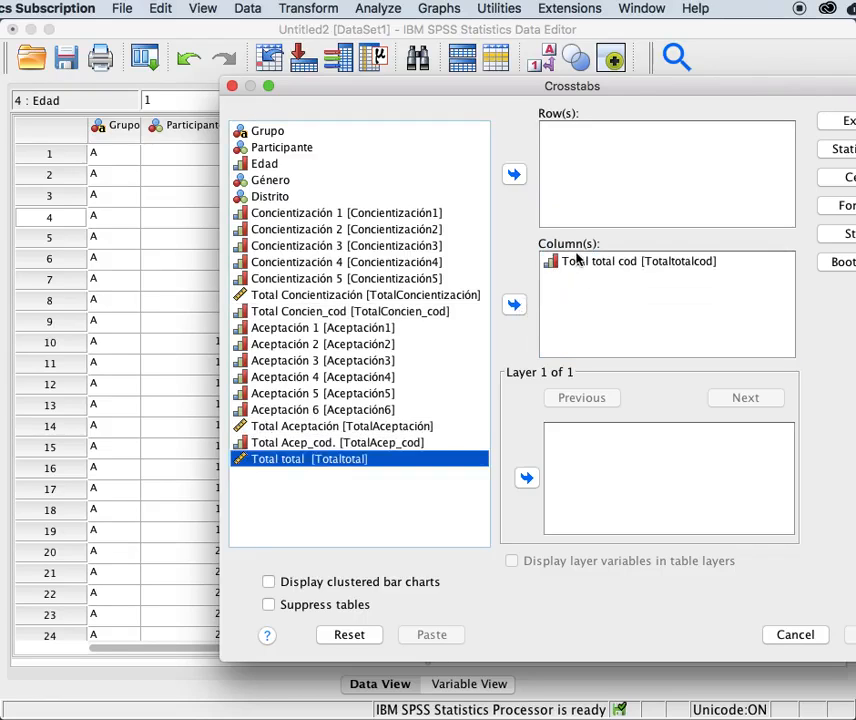
click(567, 262)
click(513, 305)
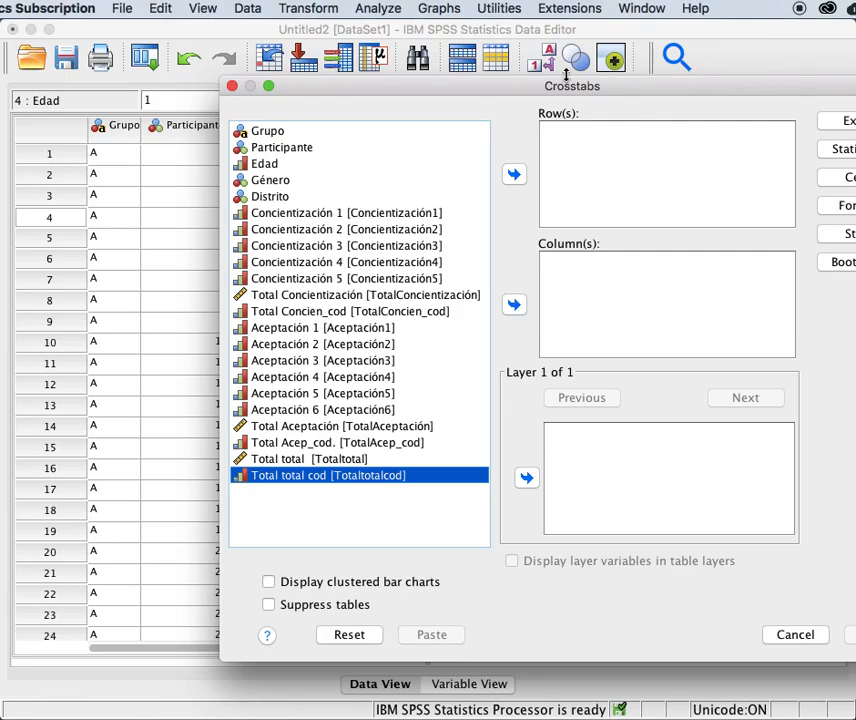
- Assign Grupo as the row variable of the crosstab
drag(561, 88, 427, 48)
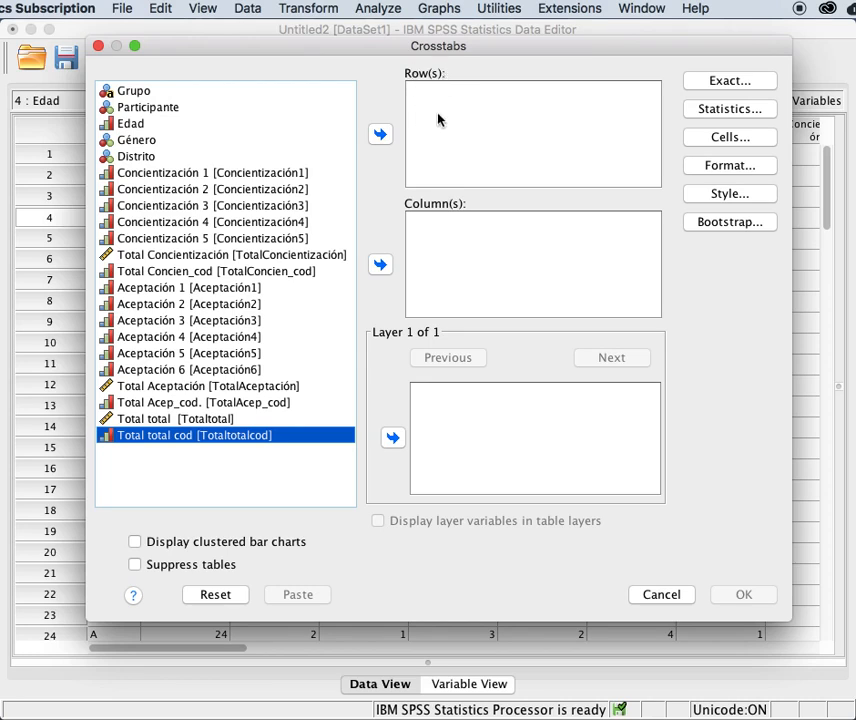
click(134, 95)
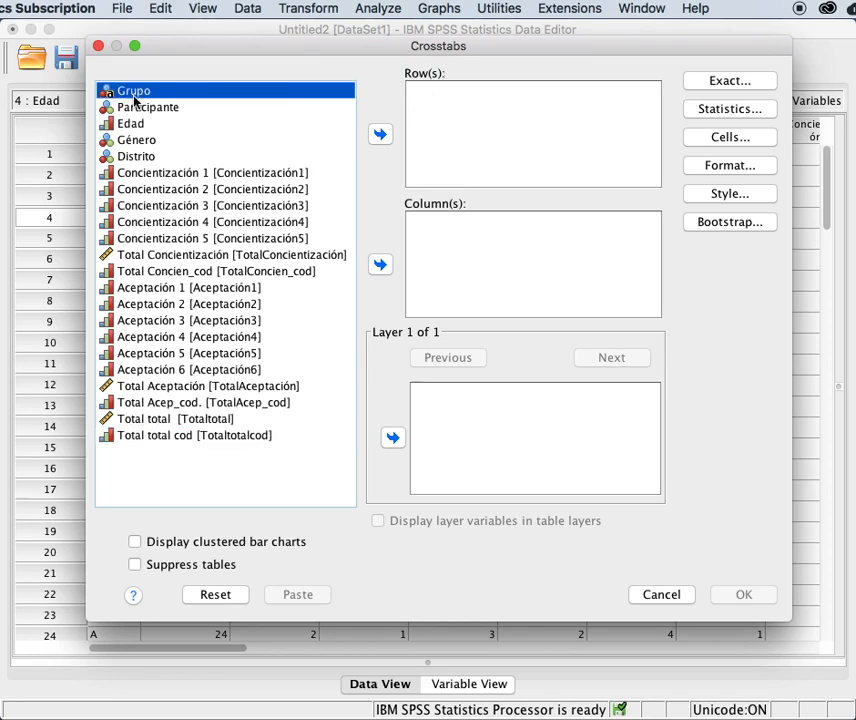
click(379, 135)
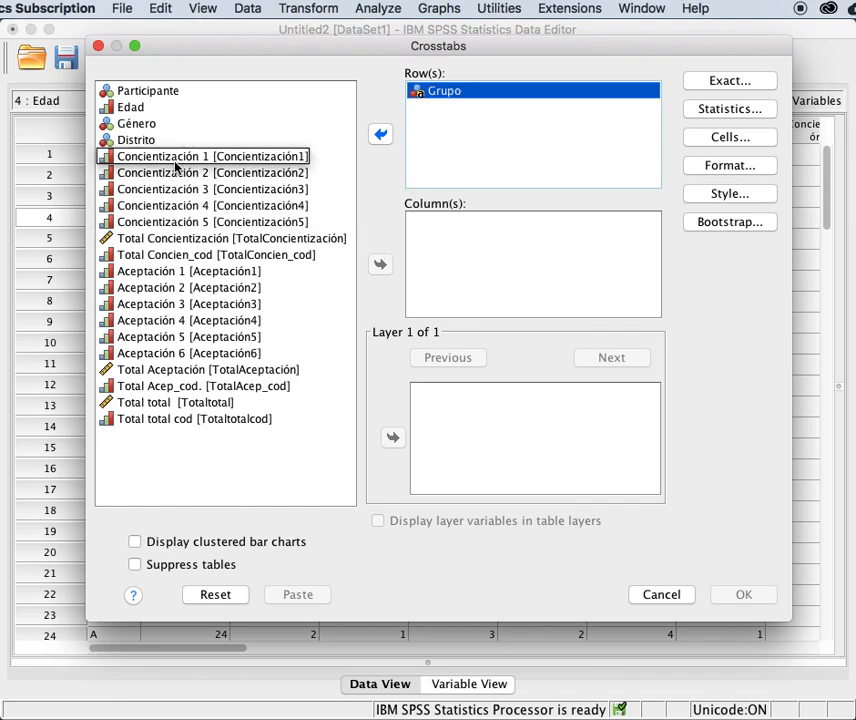
- Add Edad, Género and Distrito as column variables of the crosstab
click(122, 107)
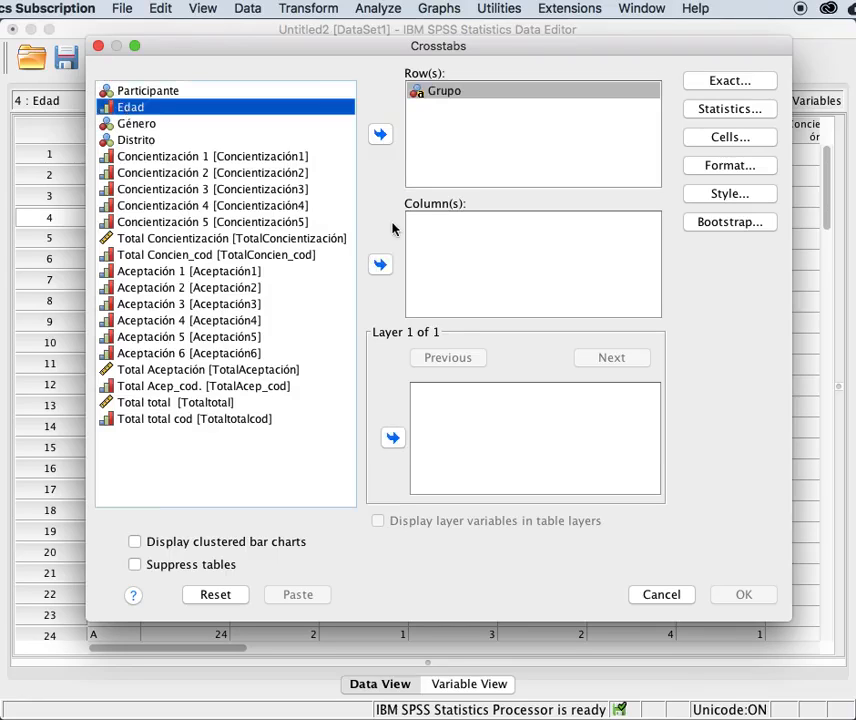
click(380, 264)
click(134, 107)
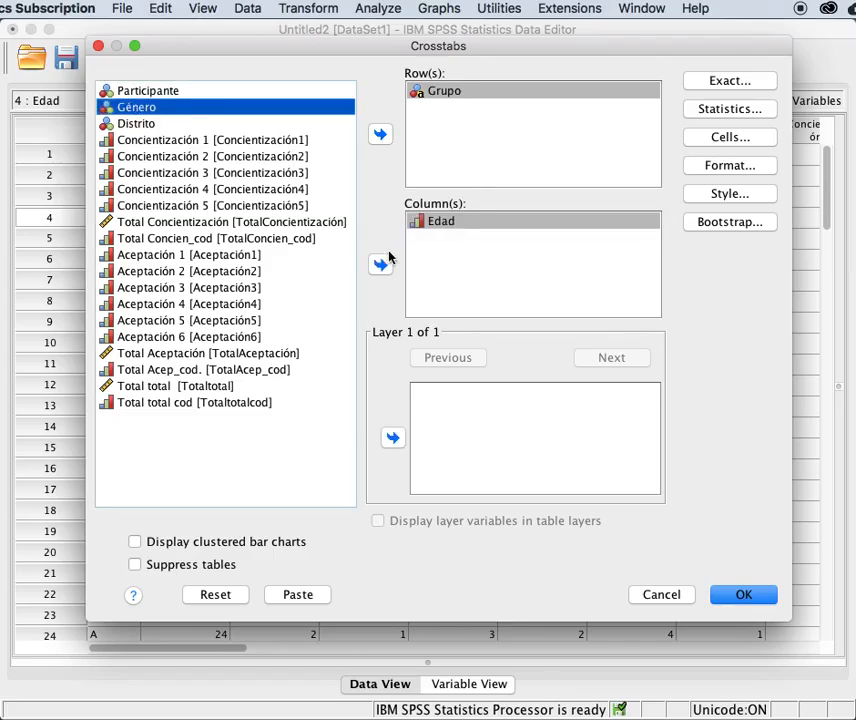
click(380, 264)
click(134, 108)
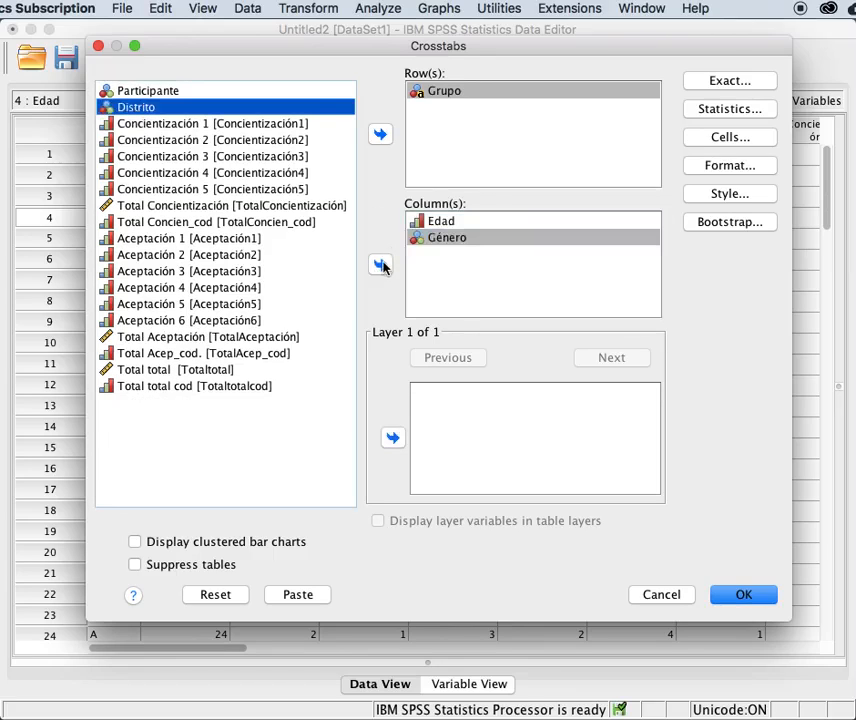
click(380, 264)
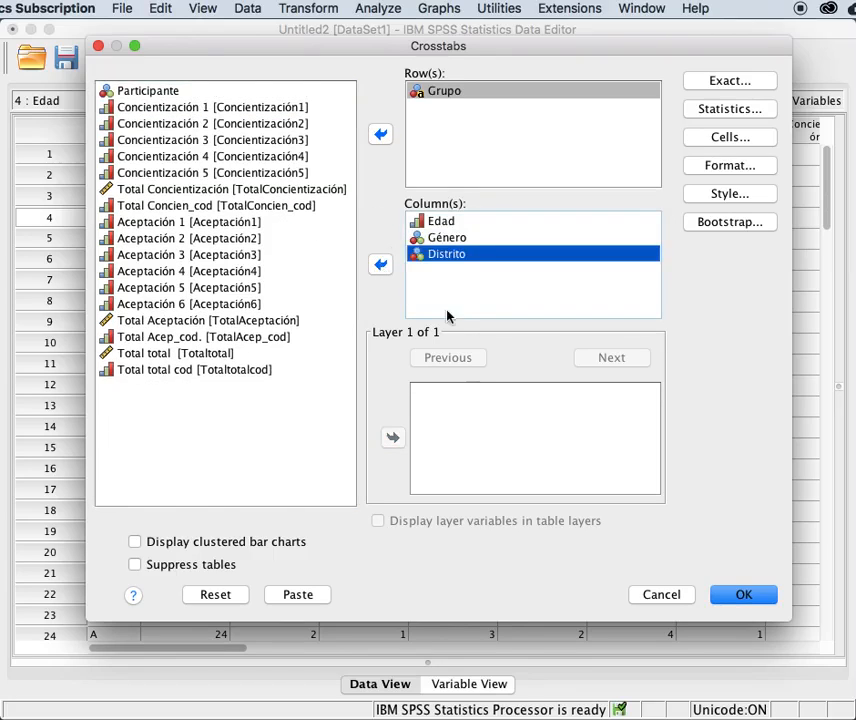
- Add Total Concientización, Total Concien_cod, Total Aceptación and Total Acep_cod. to the crosstab columns
click(212, 190)
click(381, 264)
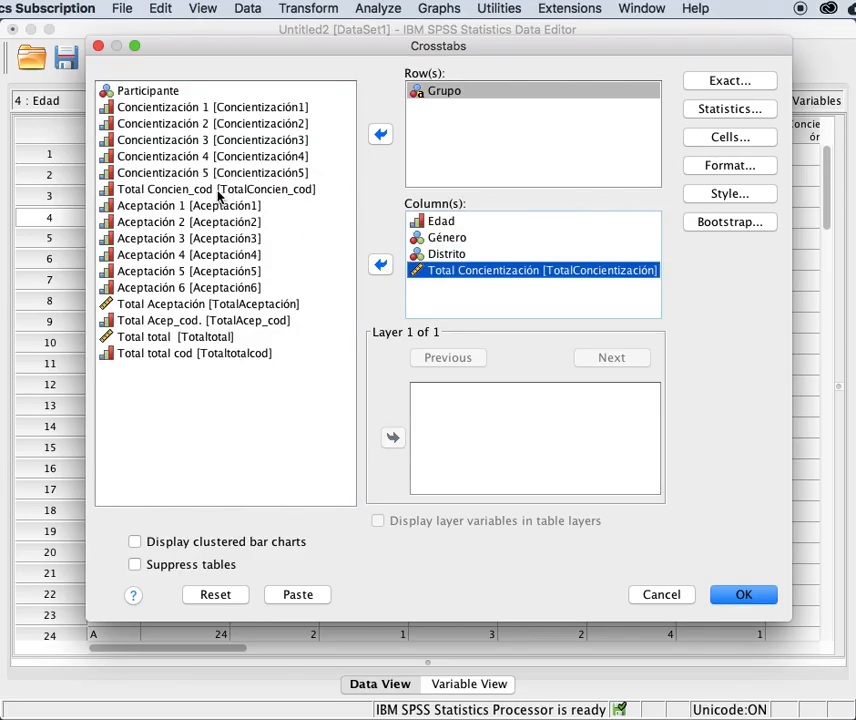
click(222, 194)
click(379, 264)
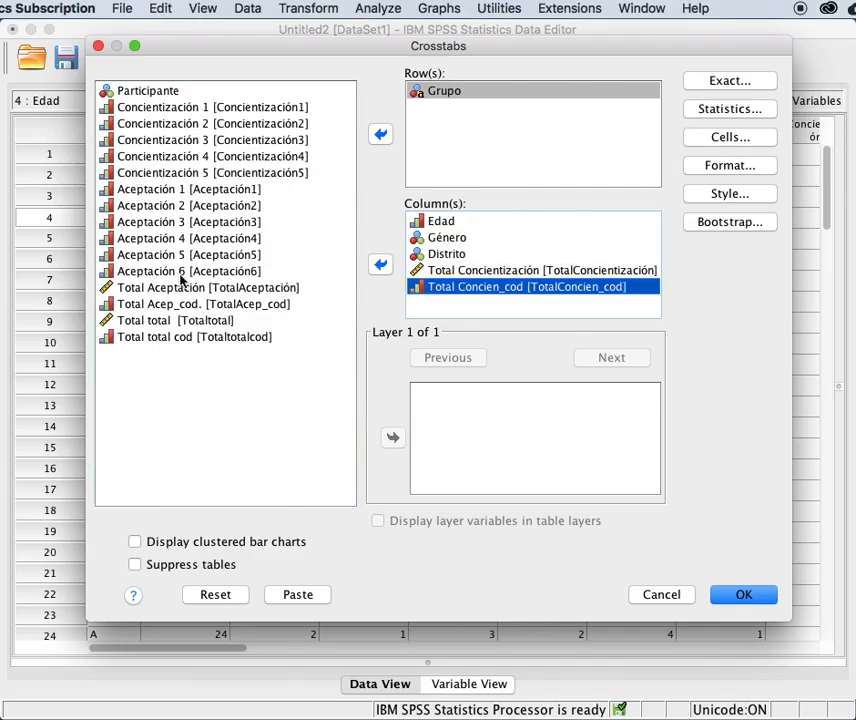
click(170, 290)
click(379, 264)
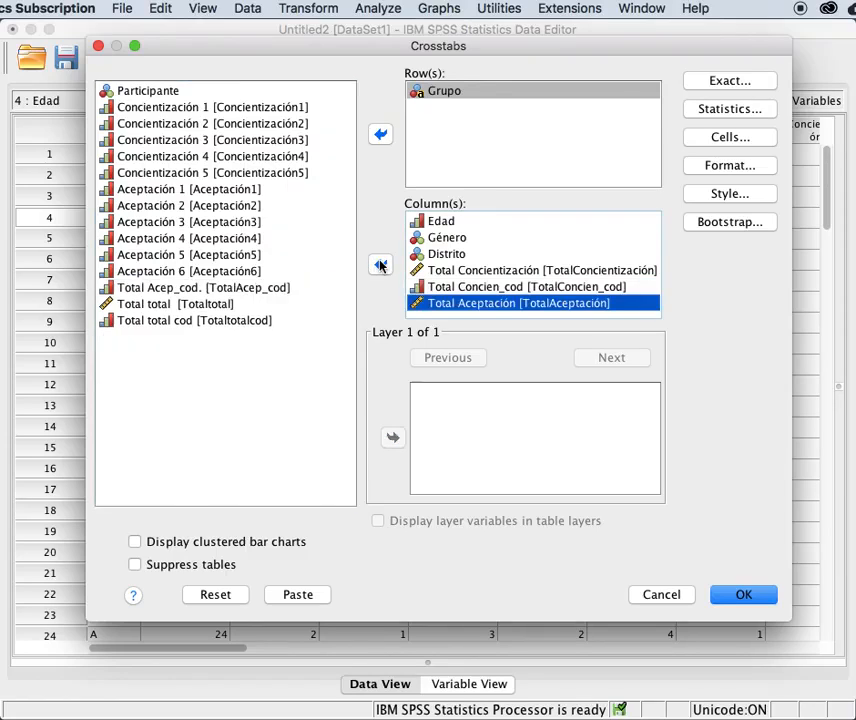
click(214, 291)
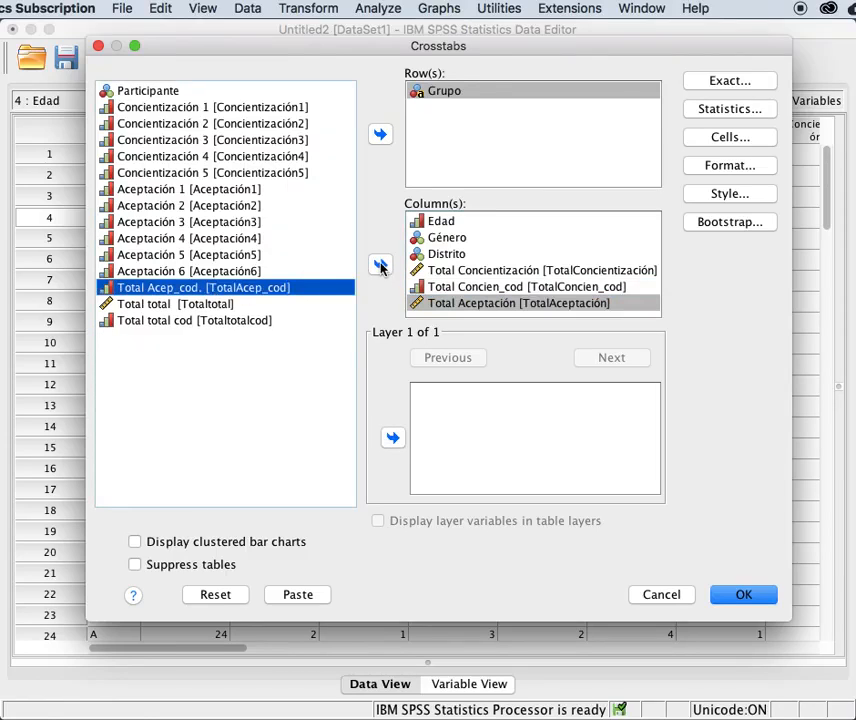
click(380, 265)
- Add Total total and Total total cod to the crosstab columns
click(231, 288)
click(380, 265)
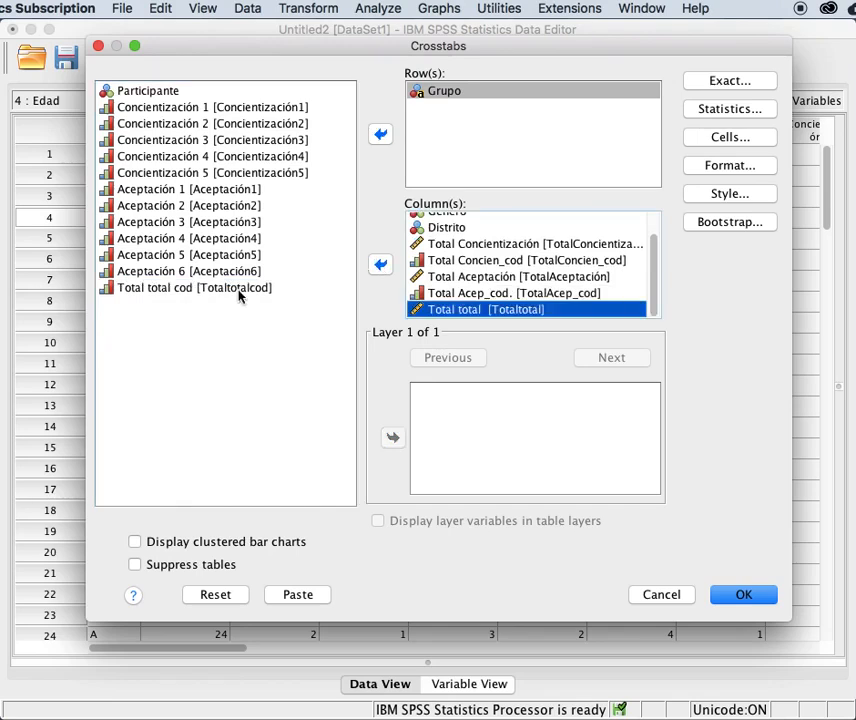
click(236, 289)
click(380, 265)
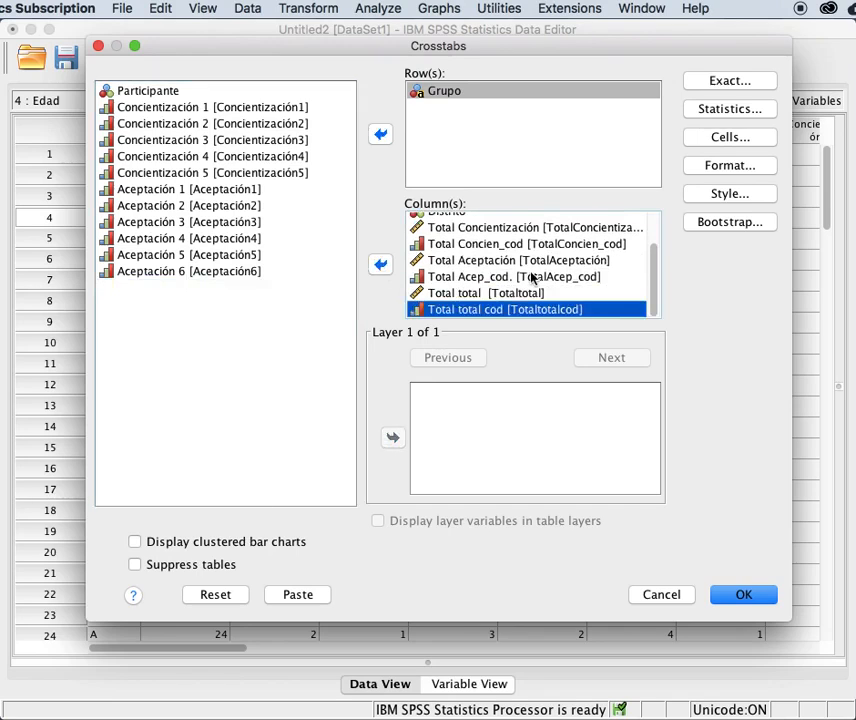
- Review the list of column variables and how each pairs with the row variable Grupo
scroll(533, 278, up, 3)
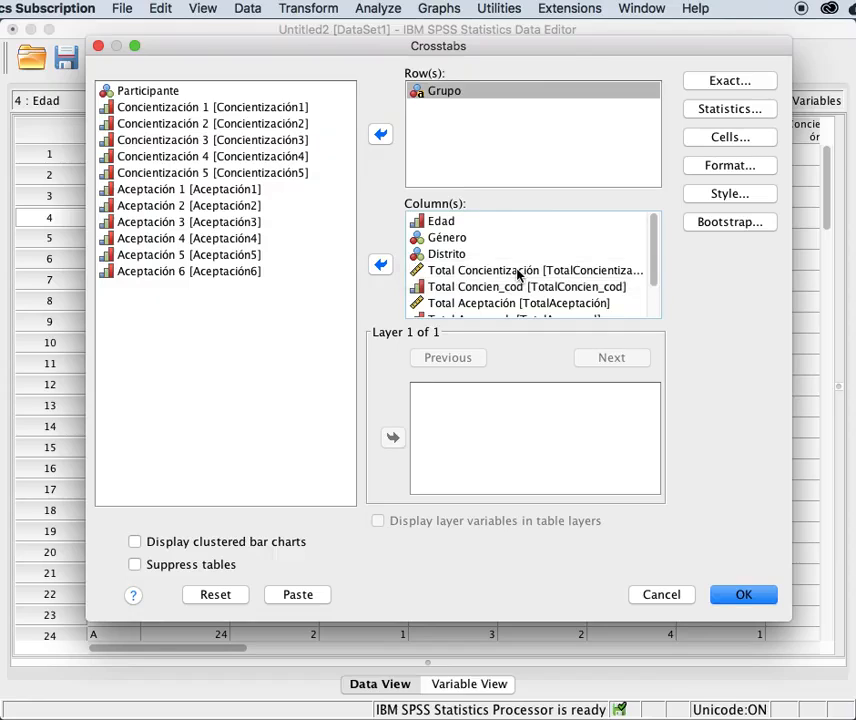
scroll(530, 257, down, 3)
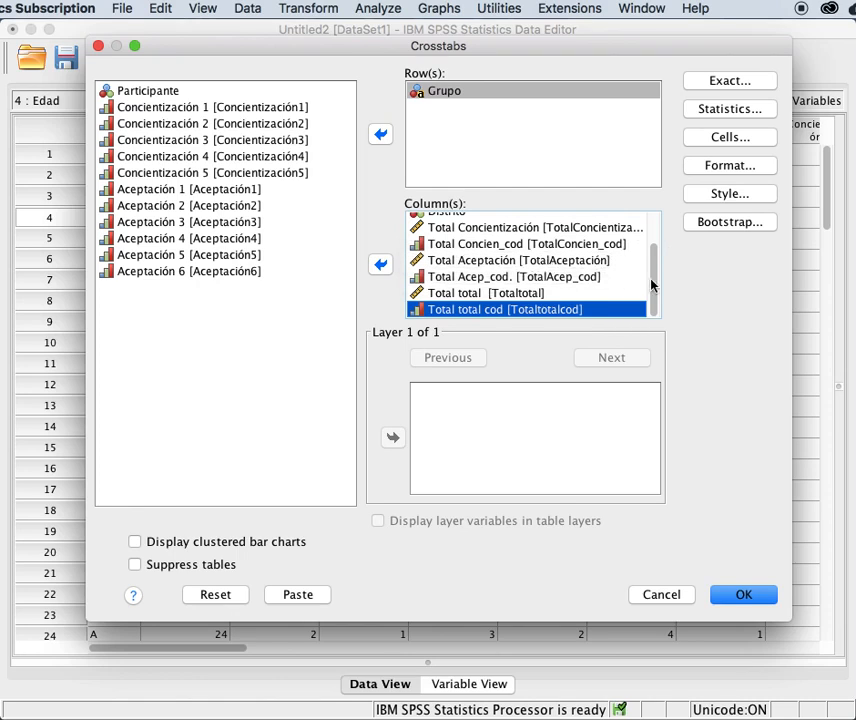
drag(652, 285, 604, 245)
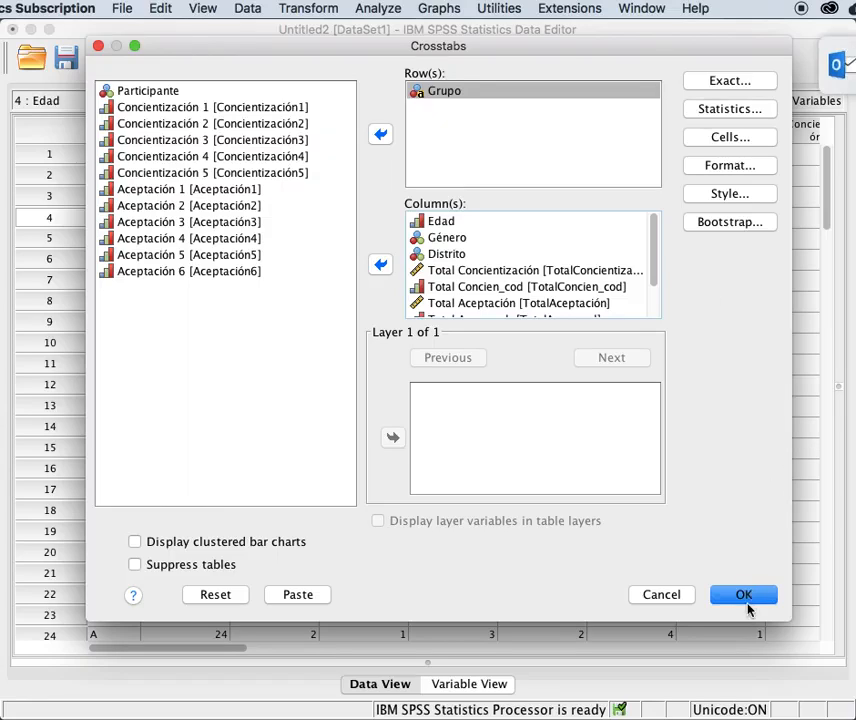
click(453, 93)
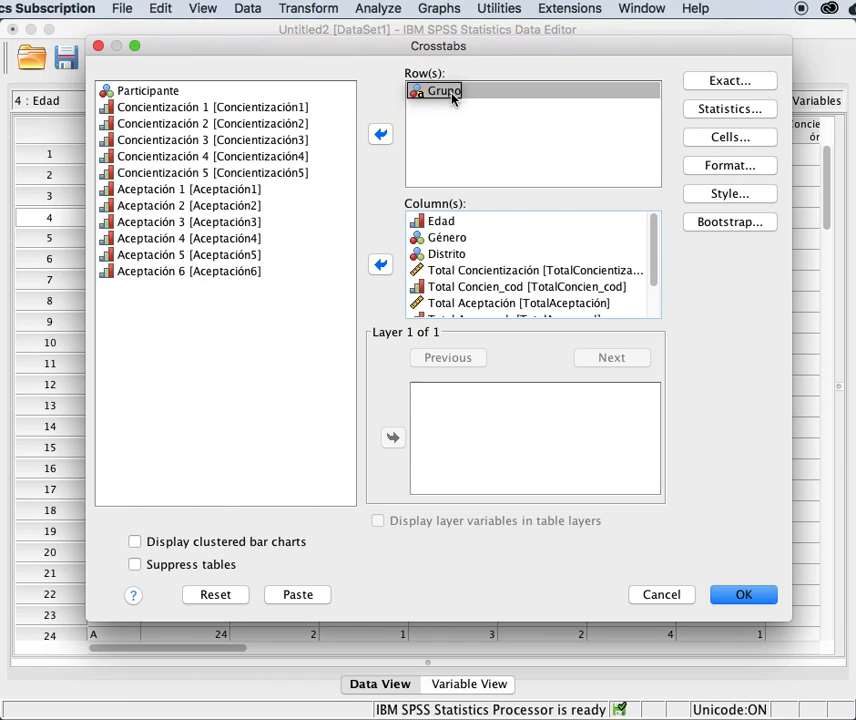
click(440, 222)
click(453, 95)
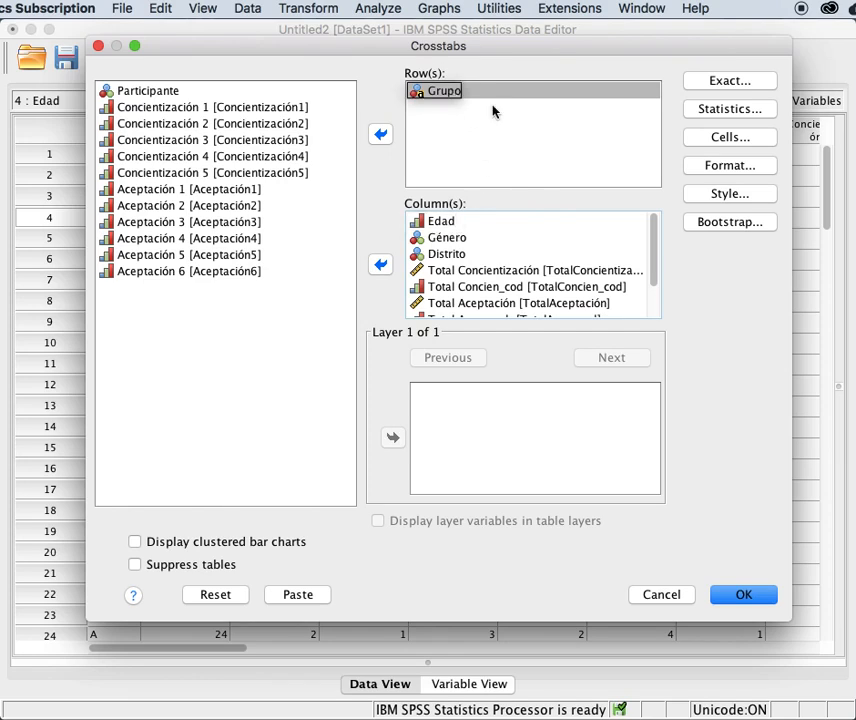
click(460, 239)
click(475, 93)
click(468, 238)
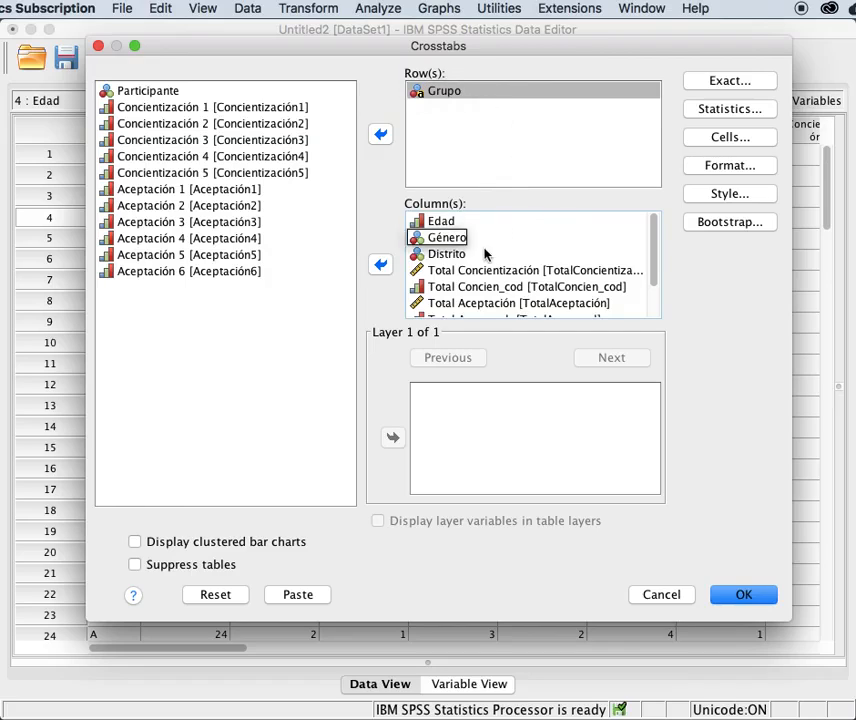
click(493, 155)
click(527, 260)
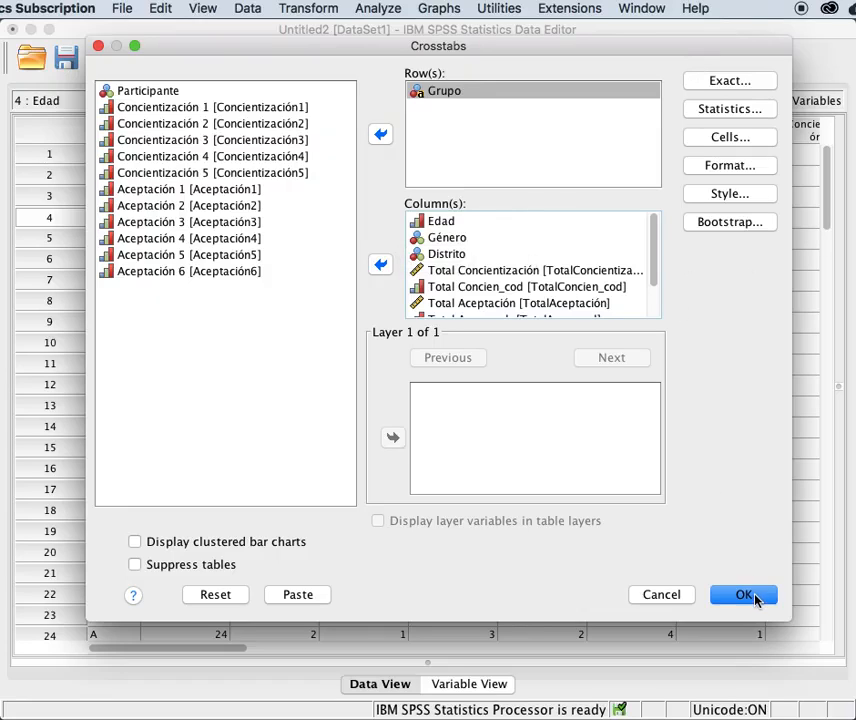
- Check that the cell display uses observed counts and row percentages, and run the crosstabs
click(727, 140)
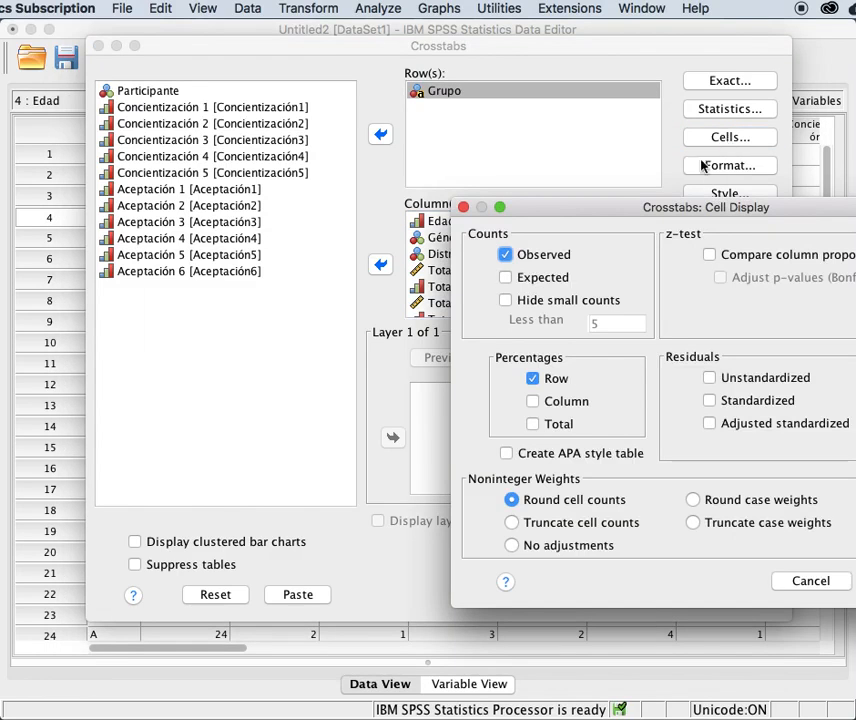
drag(623, 204, 311, 71)
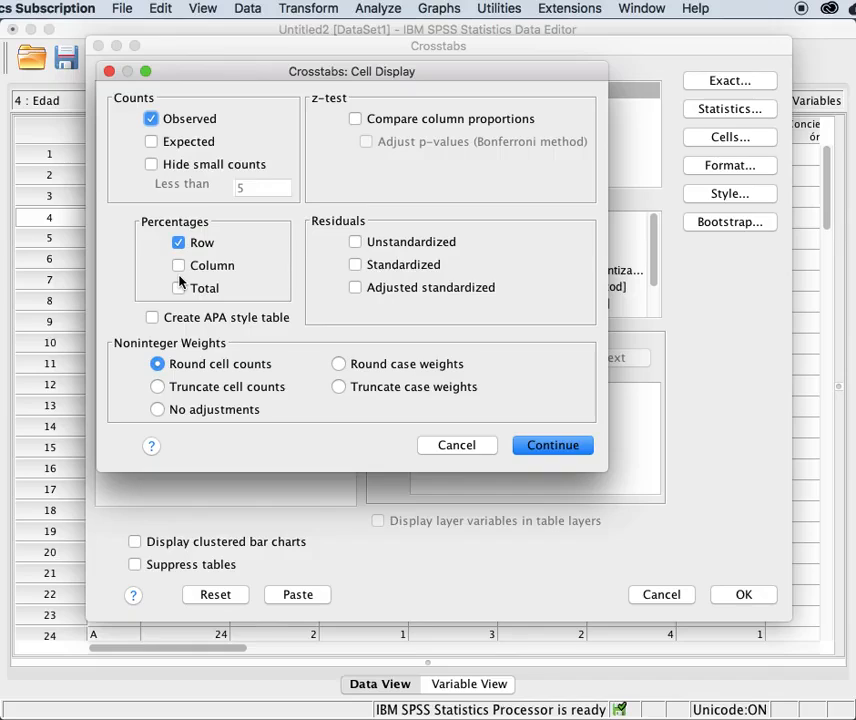
click(556, 447)
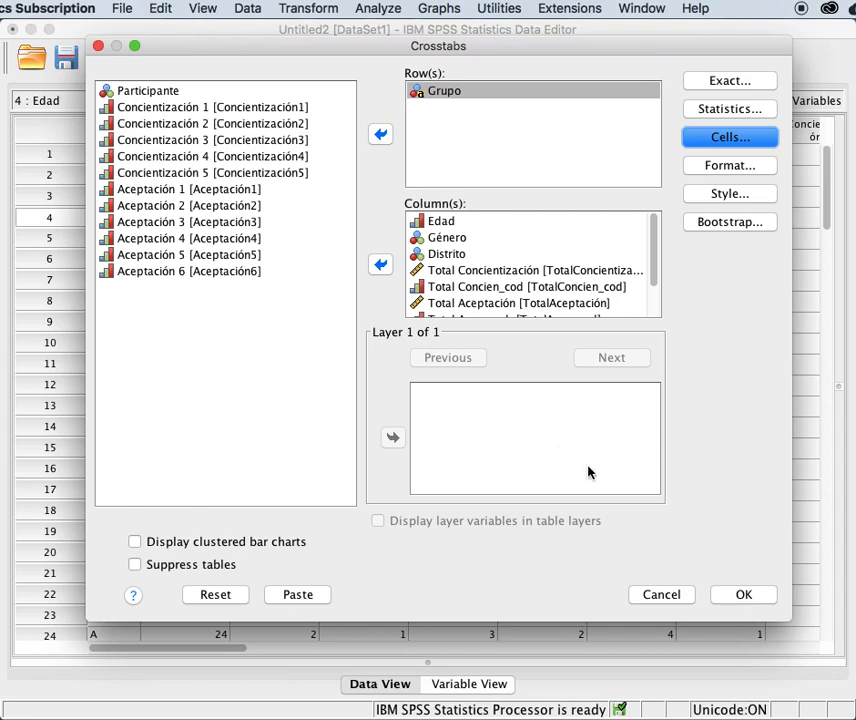
click(731, 598)
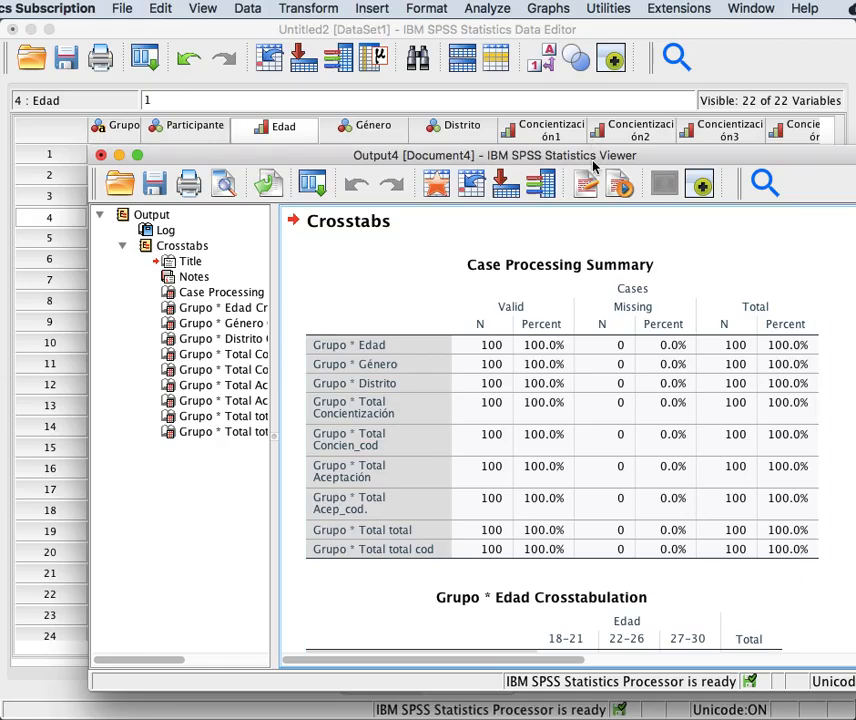
drag(595, 155, 516, 30)
- Examine the Case Processing Summary and the counts and percentages by group in the Grupo * Edad crosstab
click(682, 363)
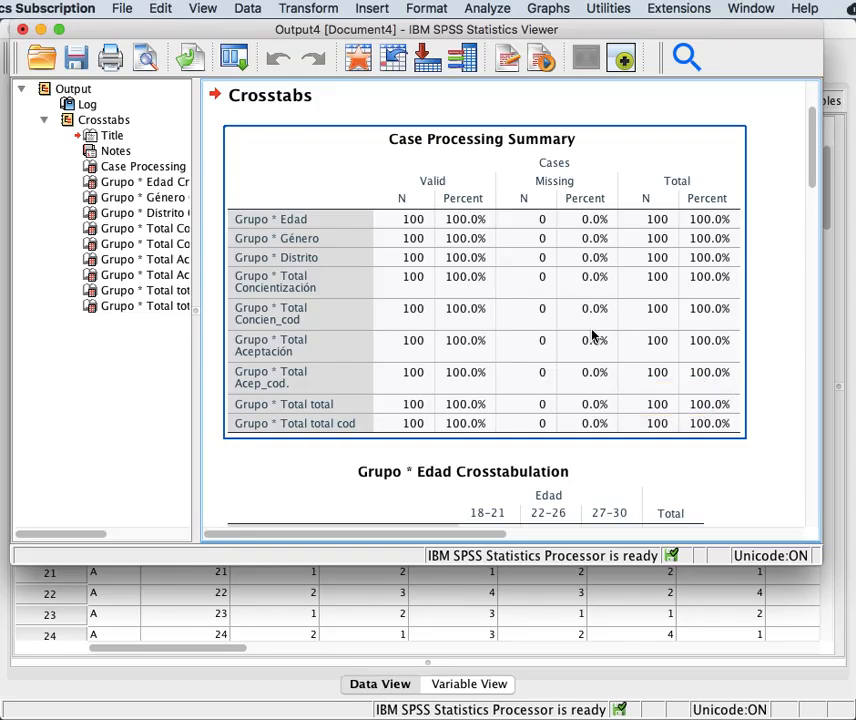
scroll(593, 337, down, 5)
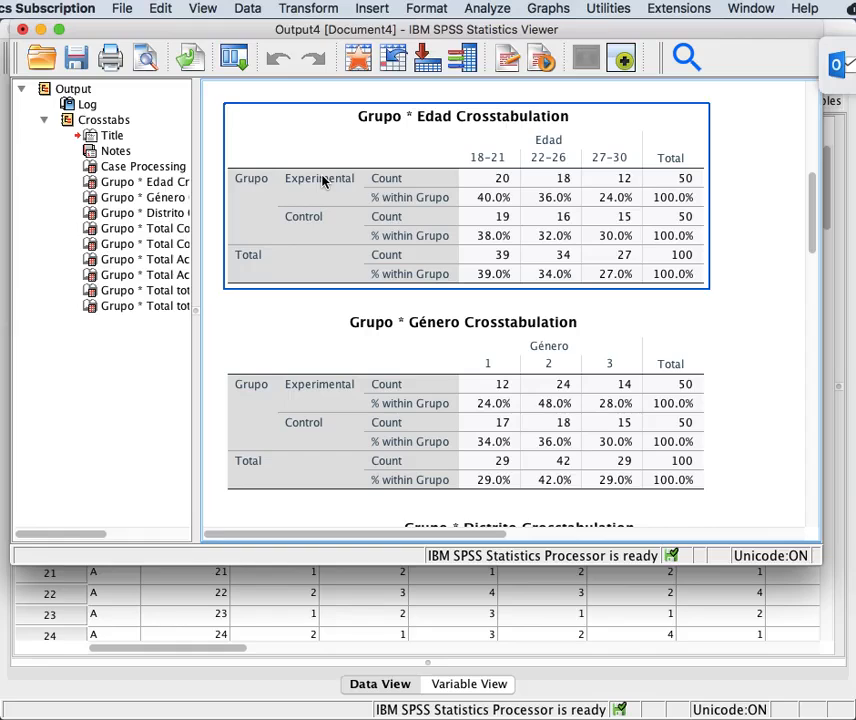
click(309, 251)
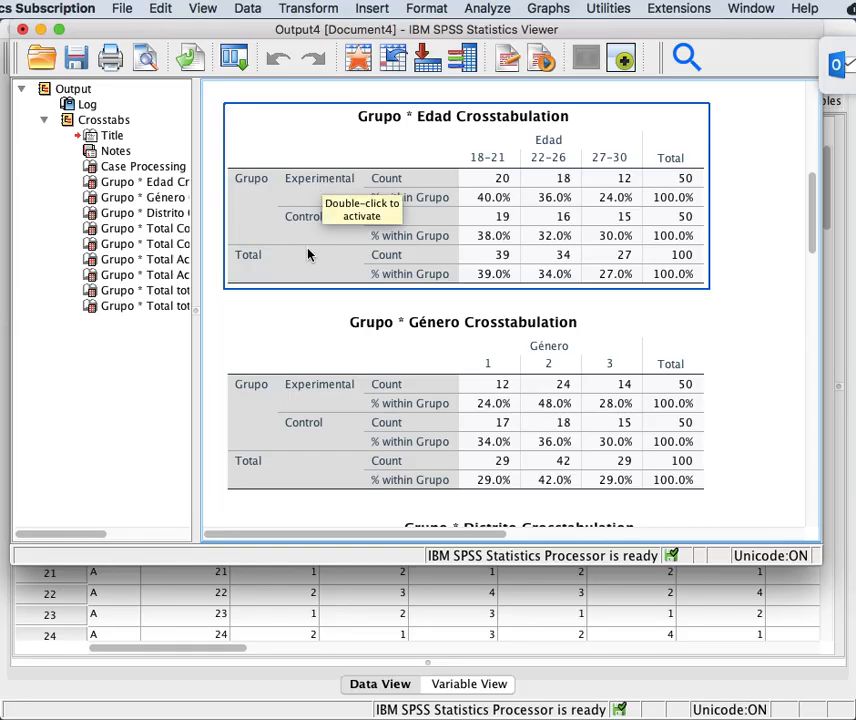
click(483, 147)
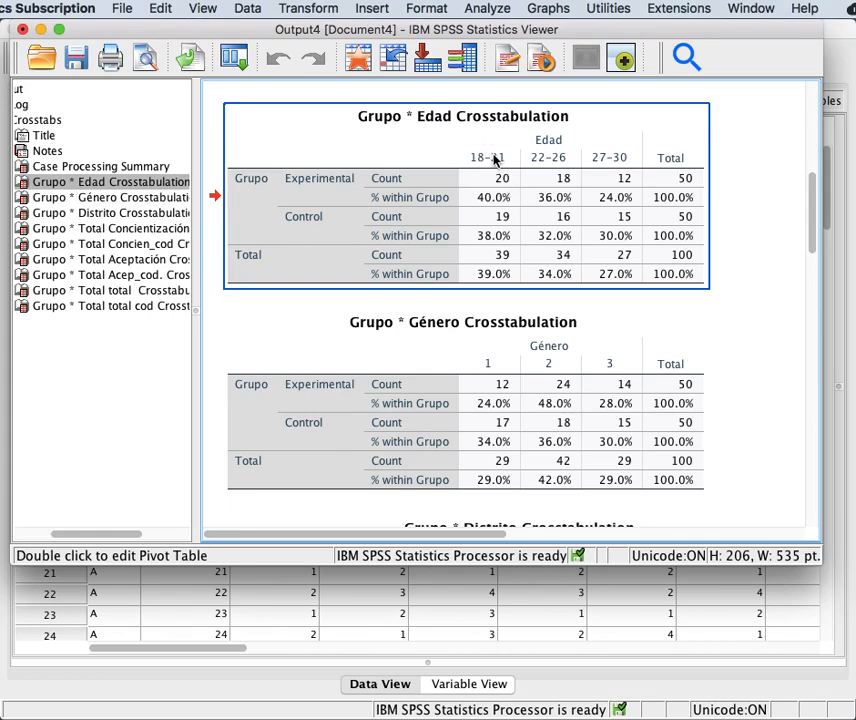
click(479, 228)
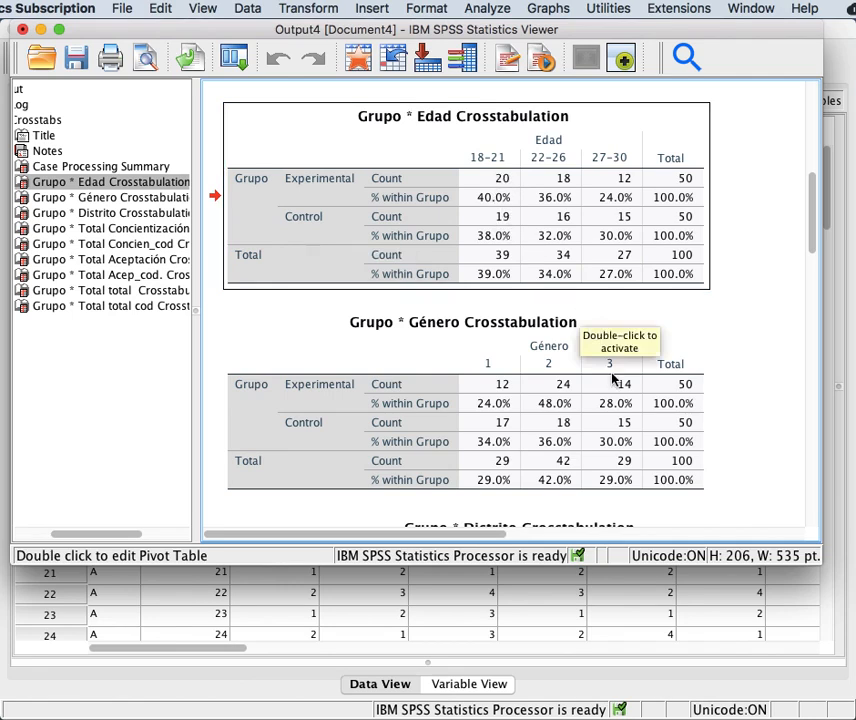
- Examine how the experimental and control groups are distributed in the Grupo * Género and Grupo * Distrito crosstabs
scroll(743, 455, down, 5)
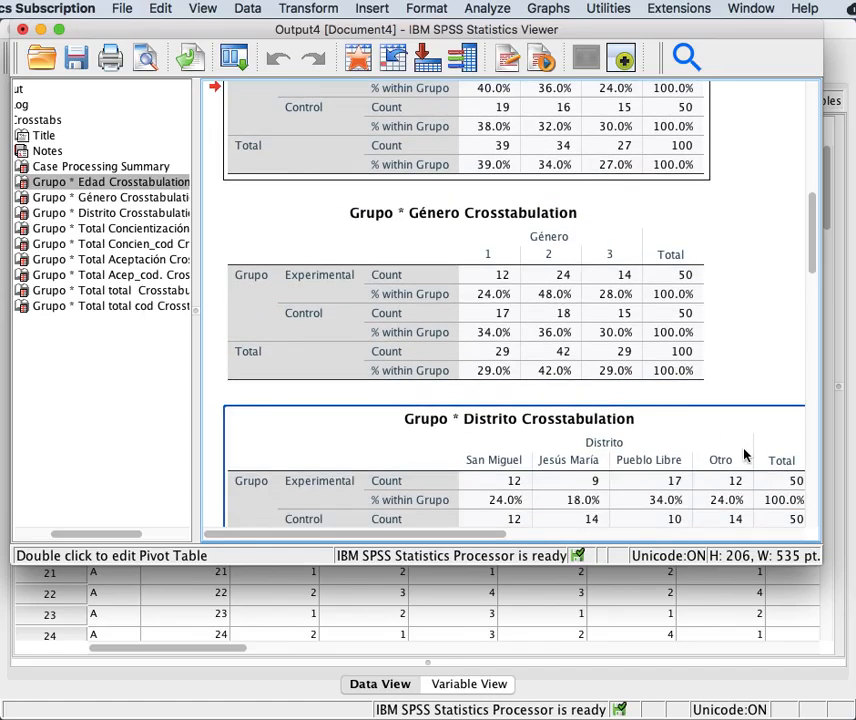
scroll(745, 453, down, 2)
scroll(745, 453, up, 5)
click(655, 445)
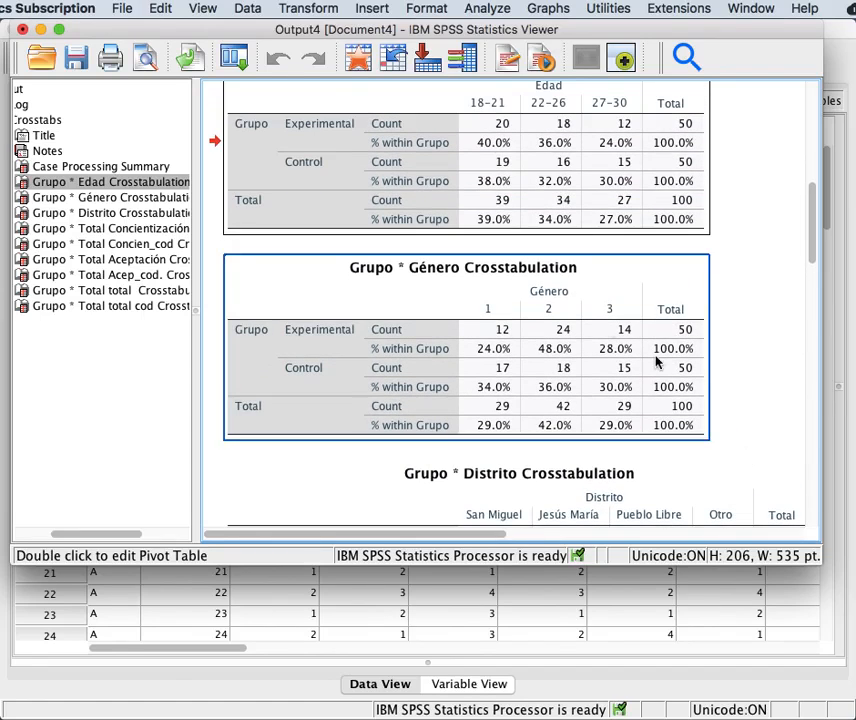
scroll(560, 374, down, 6)
click(580, 374)
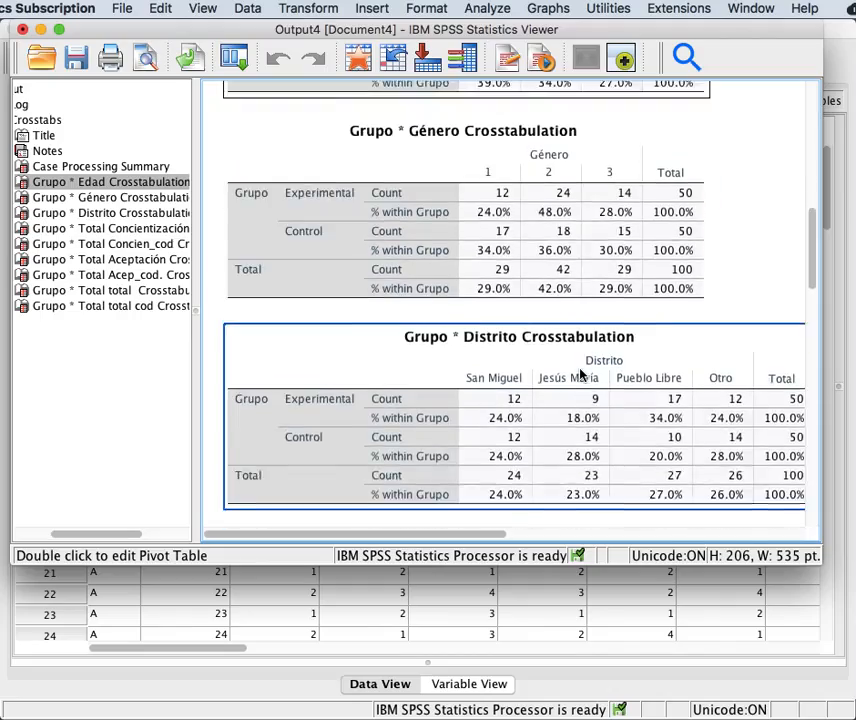
scroll(580, 374, down, 6)
click(580, 374)
scroll(580, 374, right, 1)
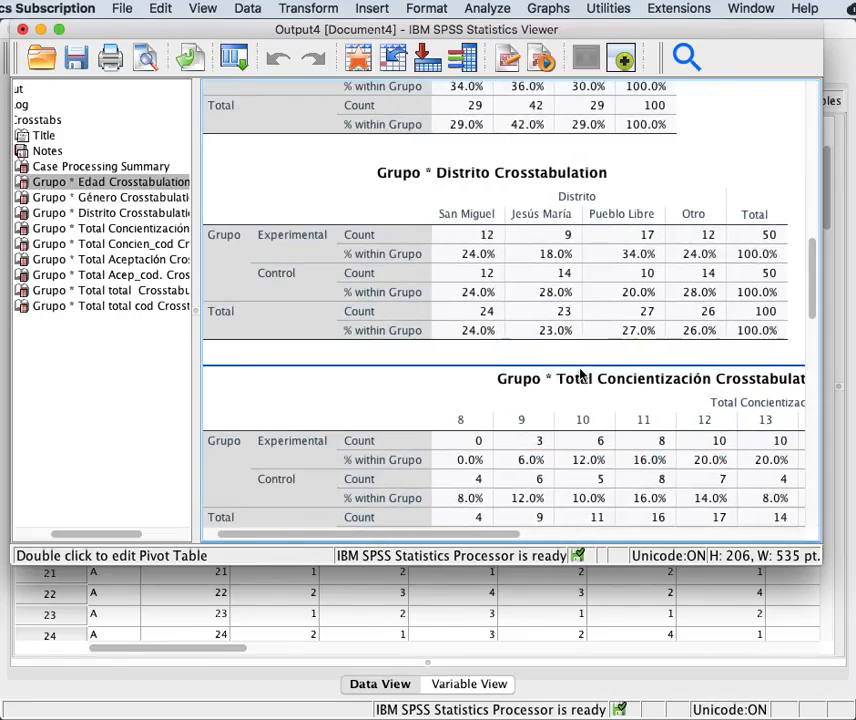
- Review the Grupo crosstabs for Total Concientización and Total Concien_cod, comparing both groups
scroll(580, 374, down, 3)
scroll(580, 374, down, 3)
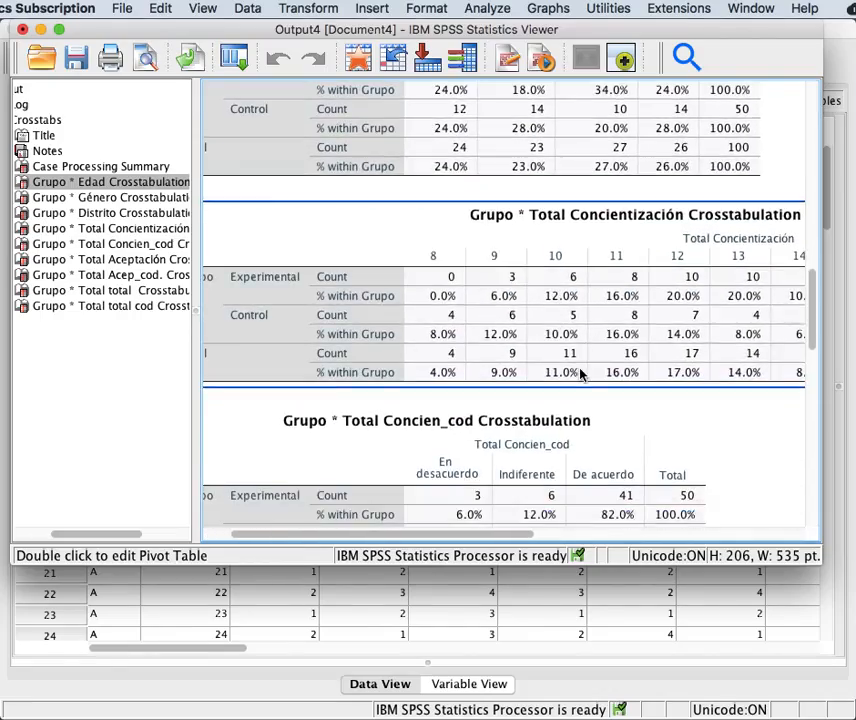
scroll(580, 374, down, 5)
click(580, 374)
scroll(580, 374, down, 8)
click(580, 374)
scroll(580, 374, up, 2)
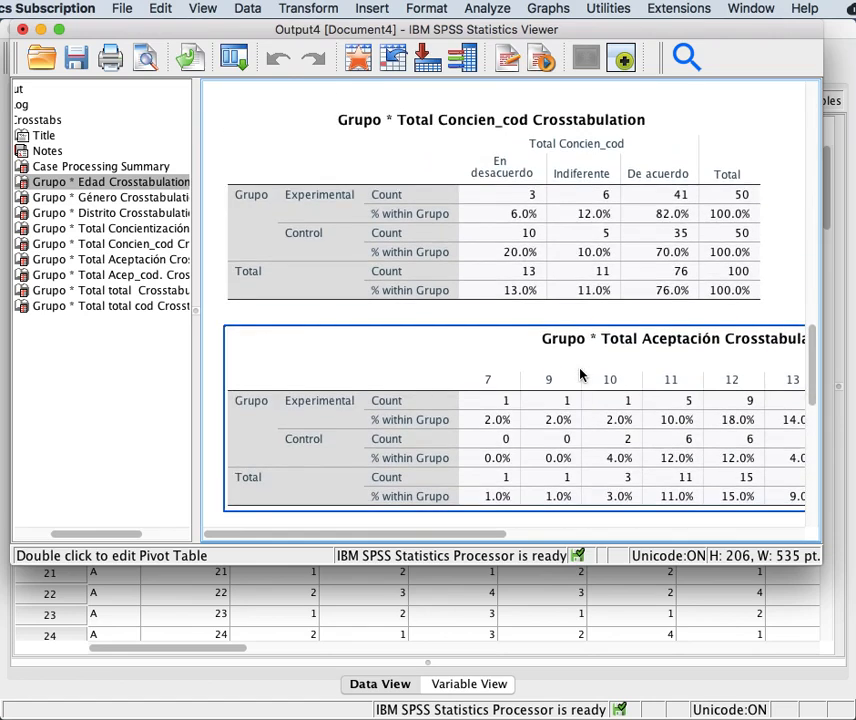
click(447, 292)
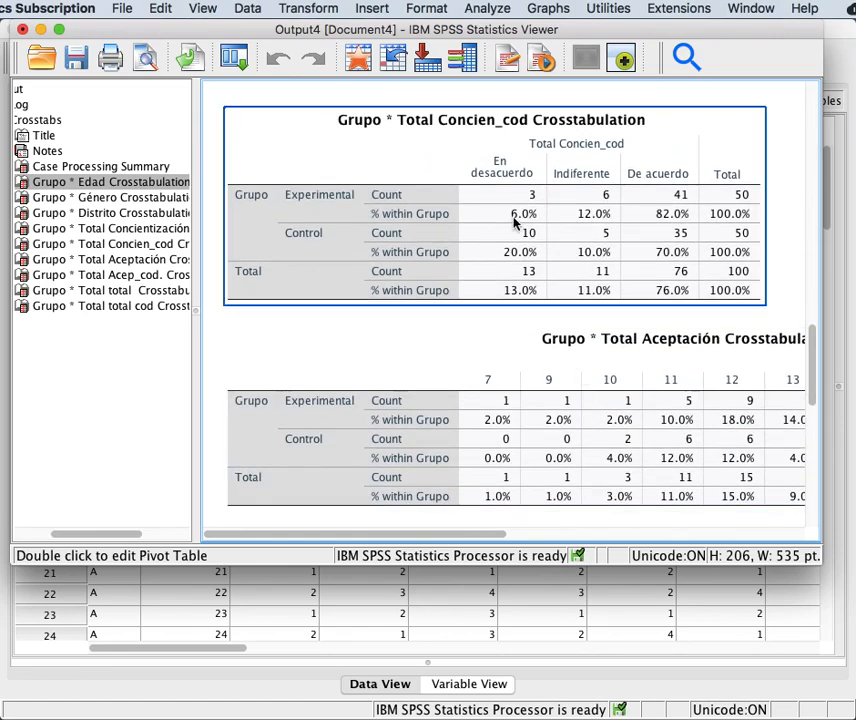
- Review the Grupo crosstabs for Total Aceptación and Total Acep_cod., comparing both groups
click(502, 407)
scroll(502, 510, down, 8)
click(503, 410)
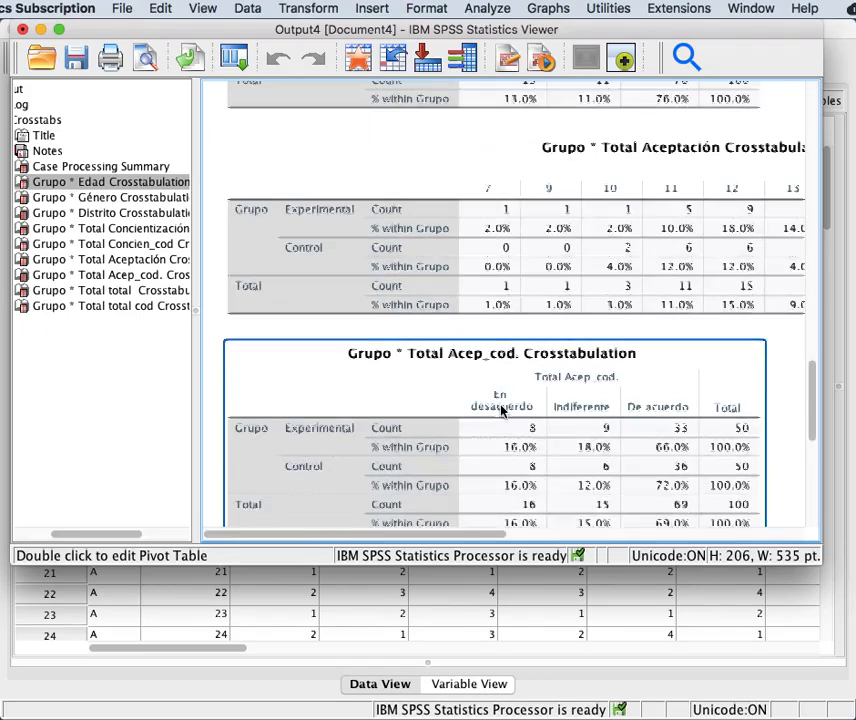
scroll(502, 410, down, 4)
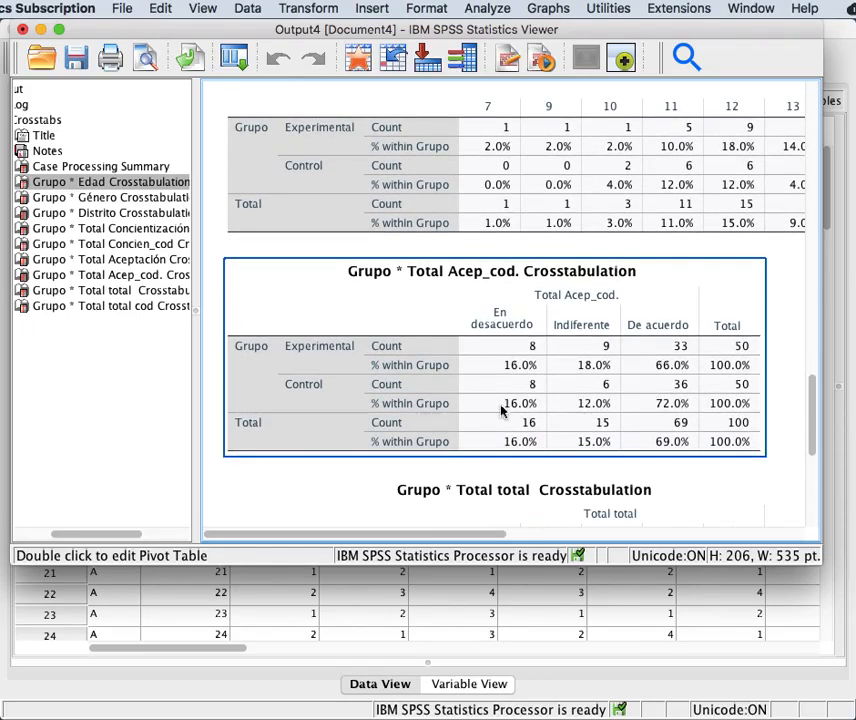
click(451, 110)
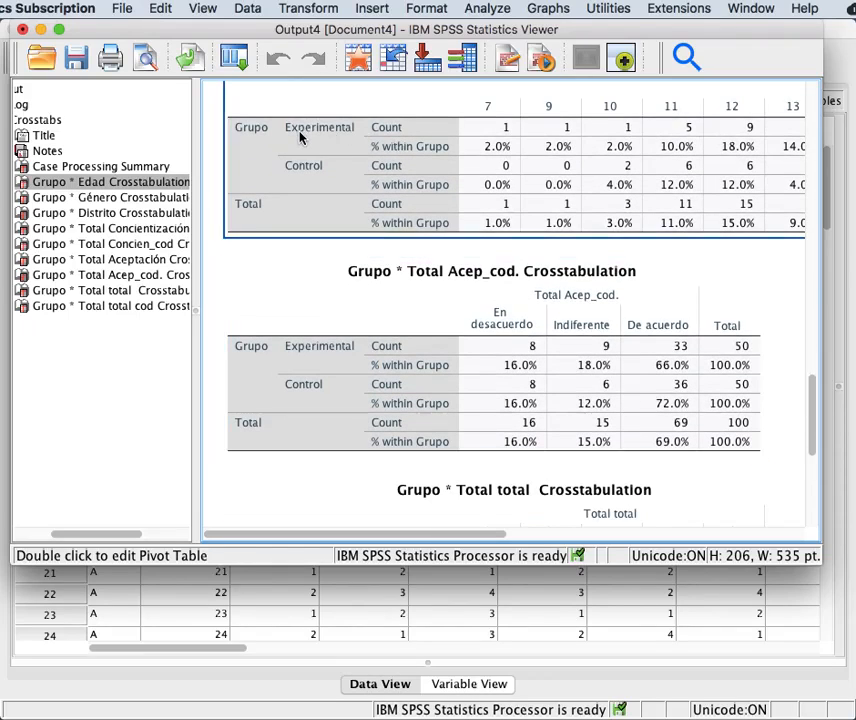
click(419, 335)
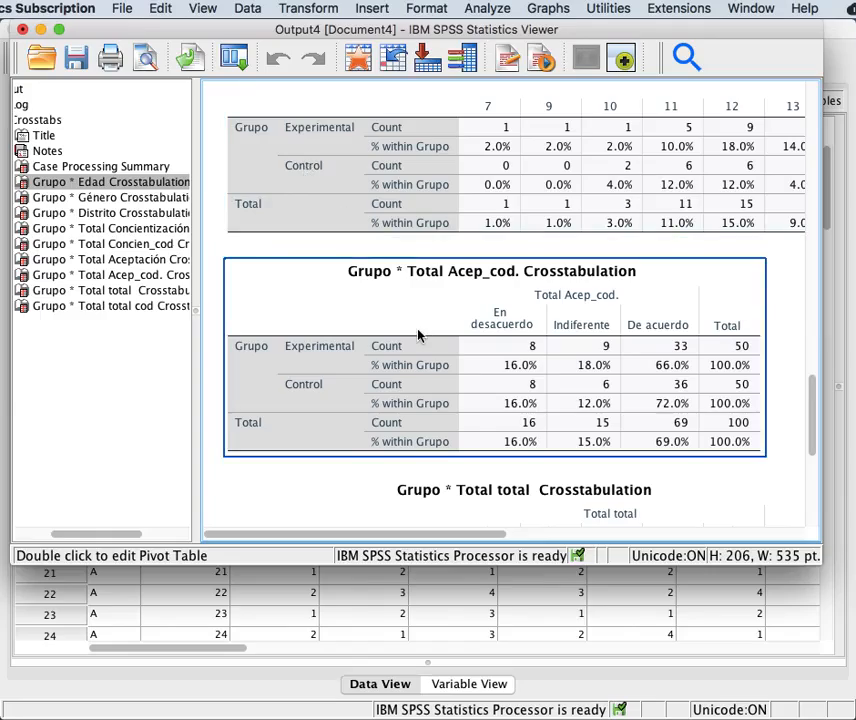
- Examine the Grupo crosstabs for Total total and Total total cod at the end of the output
scroll(419, 335, down, 15)
click(419, 335)
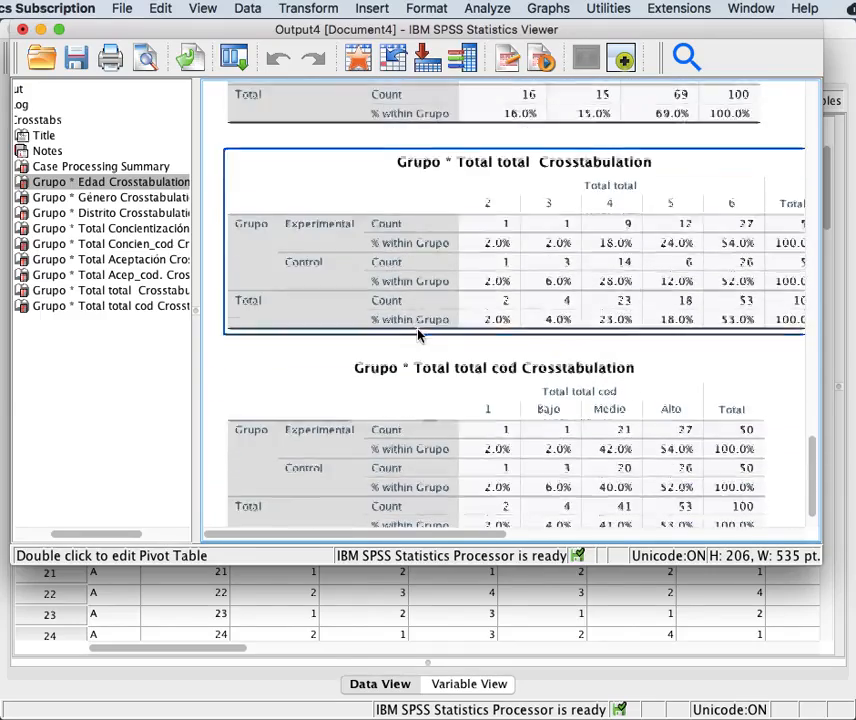
click(419, 335)
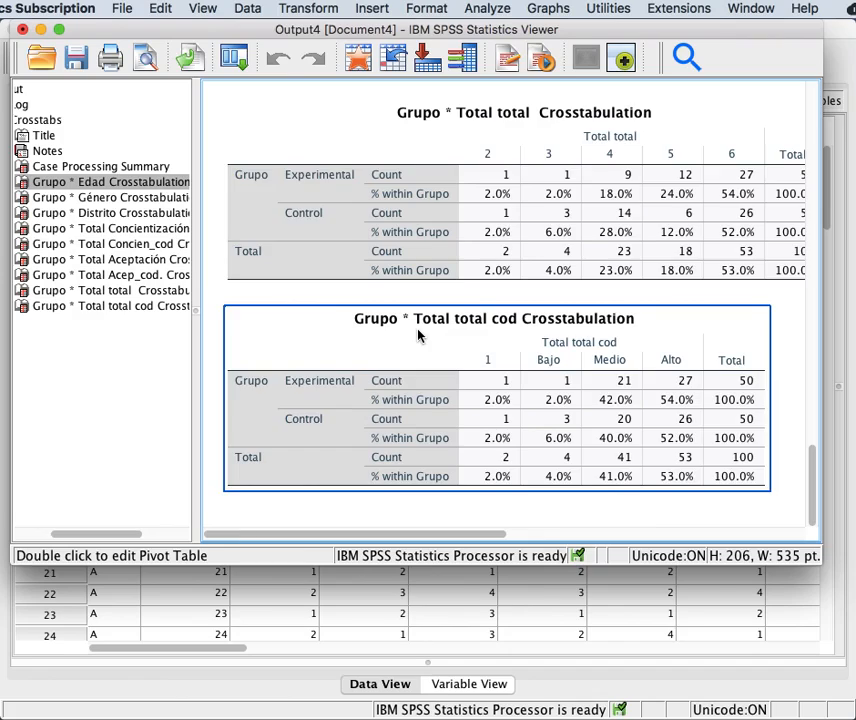
scroll(419, 335, right, 5)
scroll(419, 335, up, 1)
scroll(419, 335, left, 5)
scroll(419, 335, up, 5)
- Return to the Grupo * Edad crosstab and check which copy and export options it offers
click(419, 335)
key(Up)
key(Up)
key(Up)
key(Up)
key(Up)
key(Up)
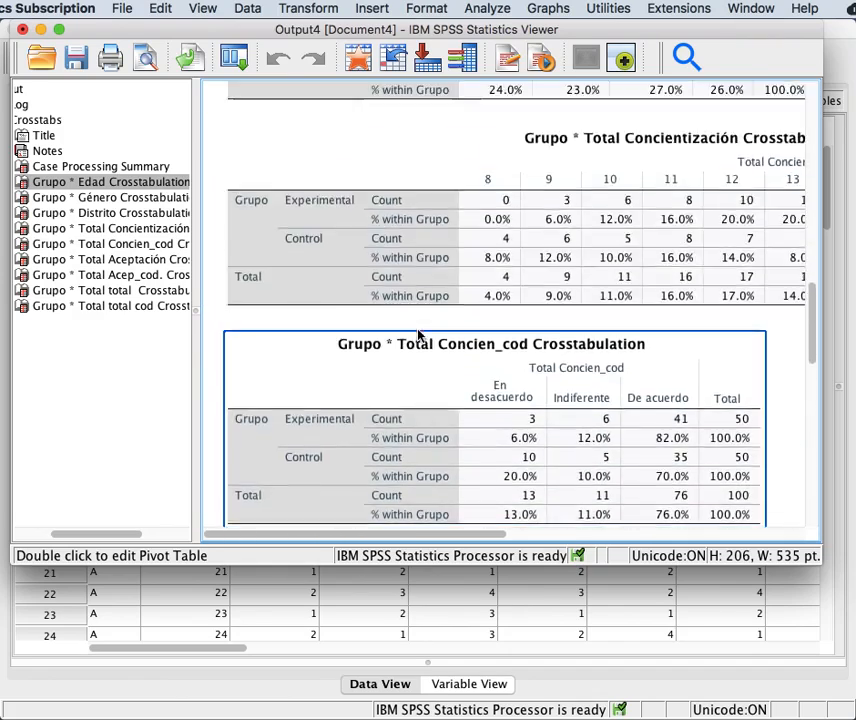
key(Up)
key(Up)
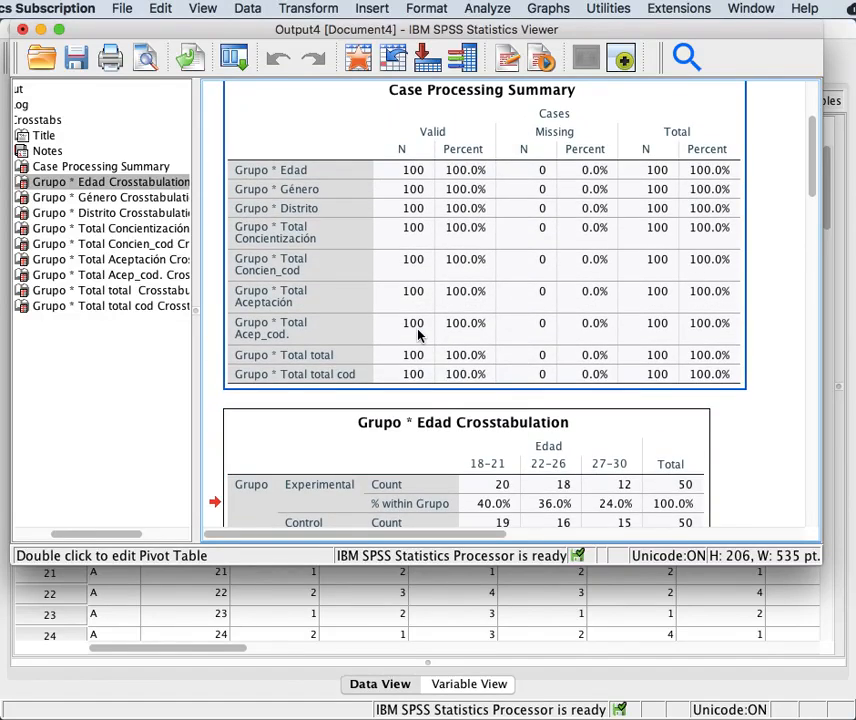
key(Down)
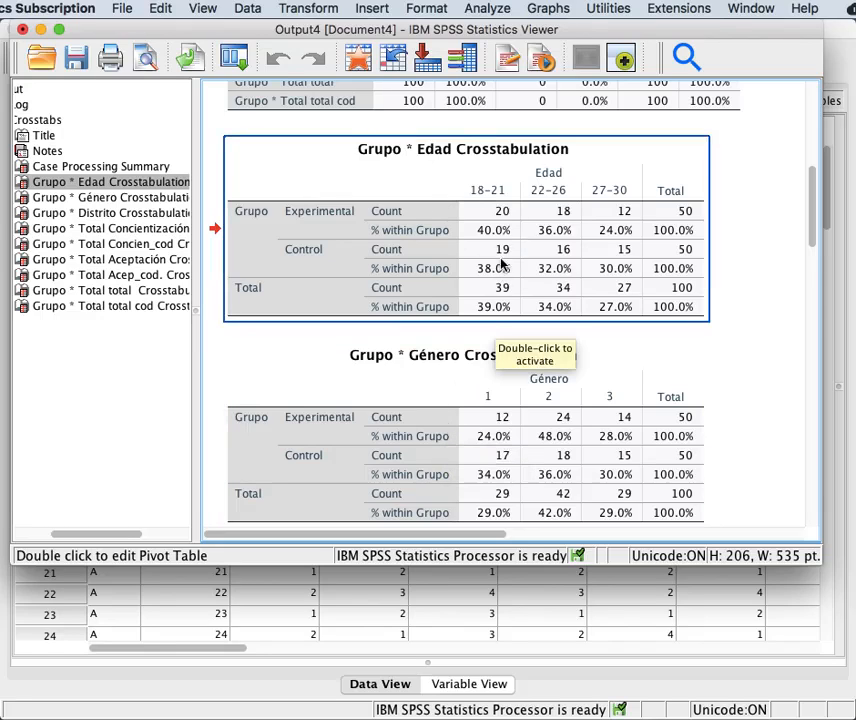
right_click(566, 172)
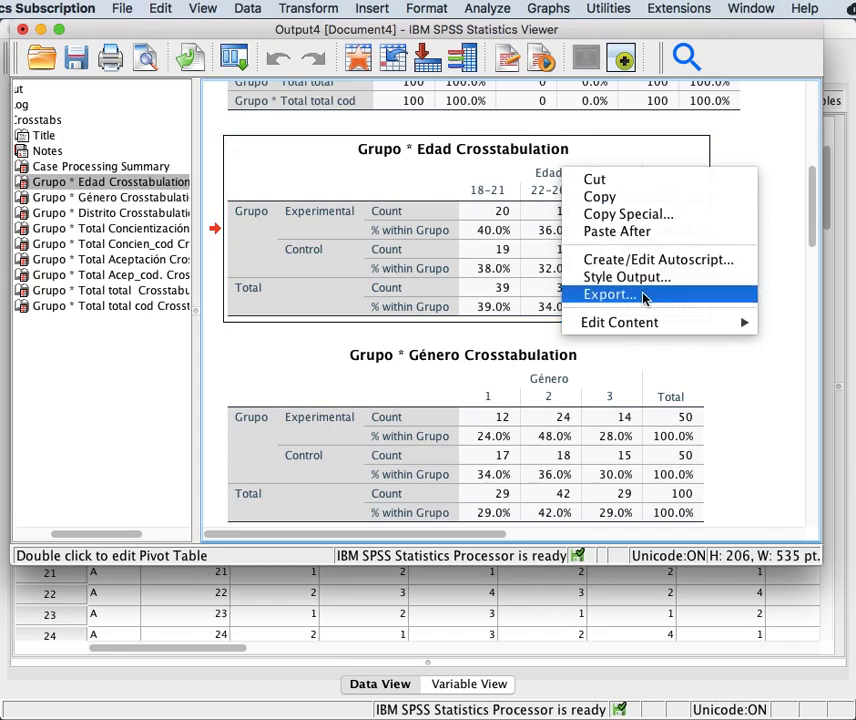
click(770, 160)
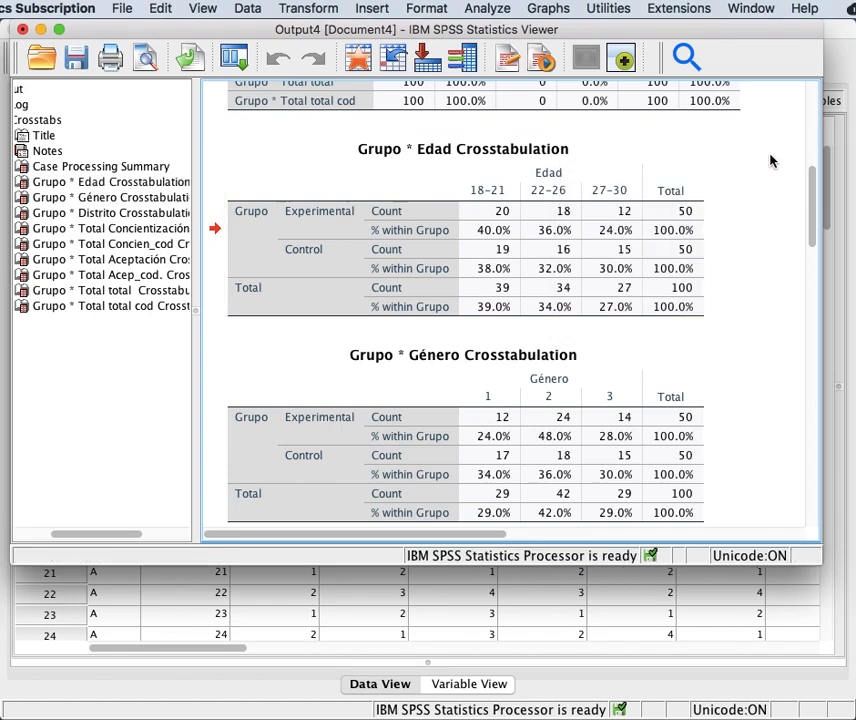